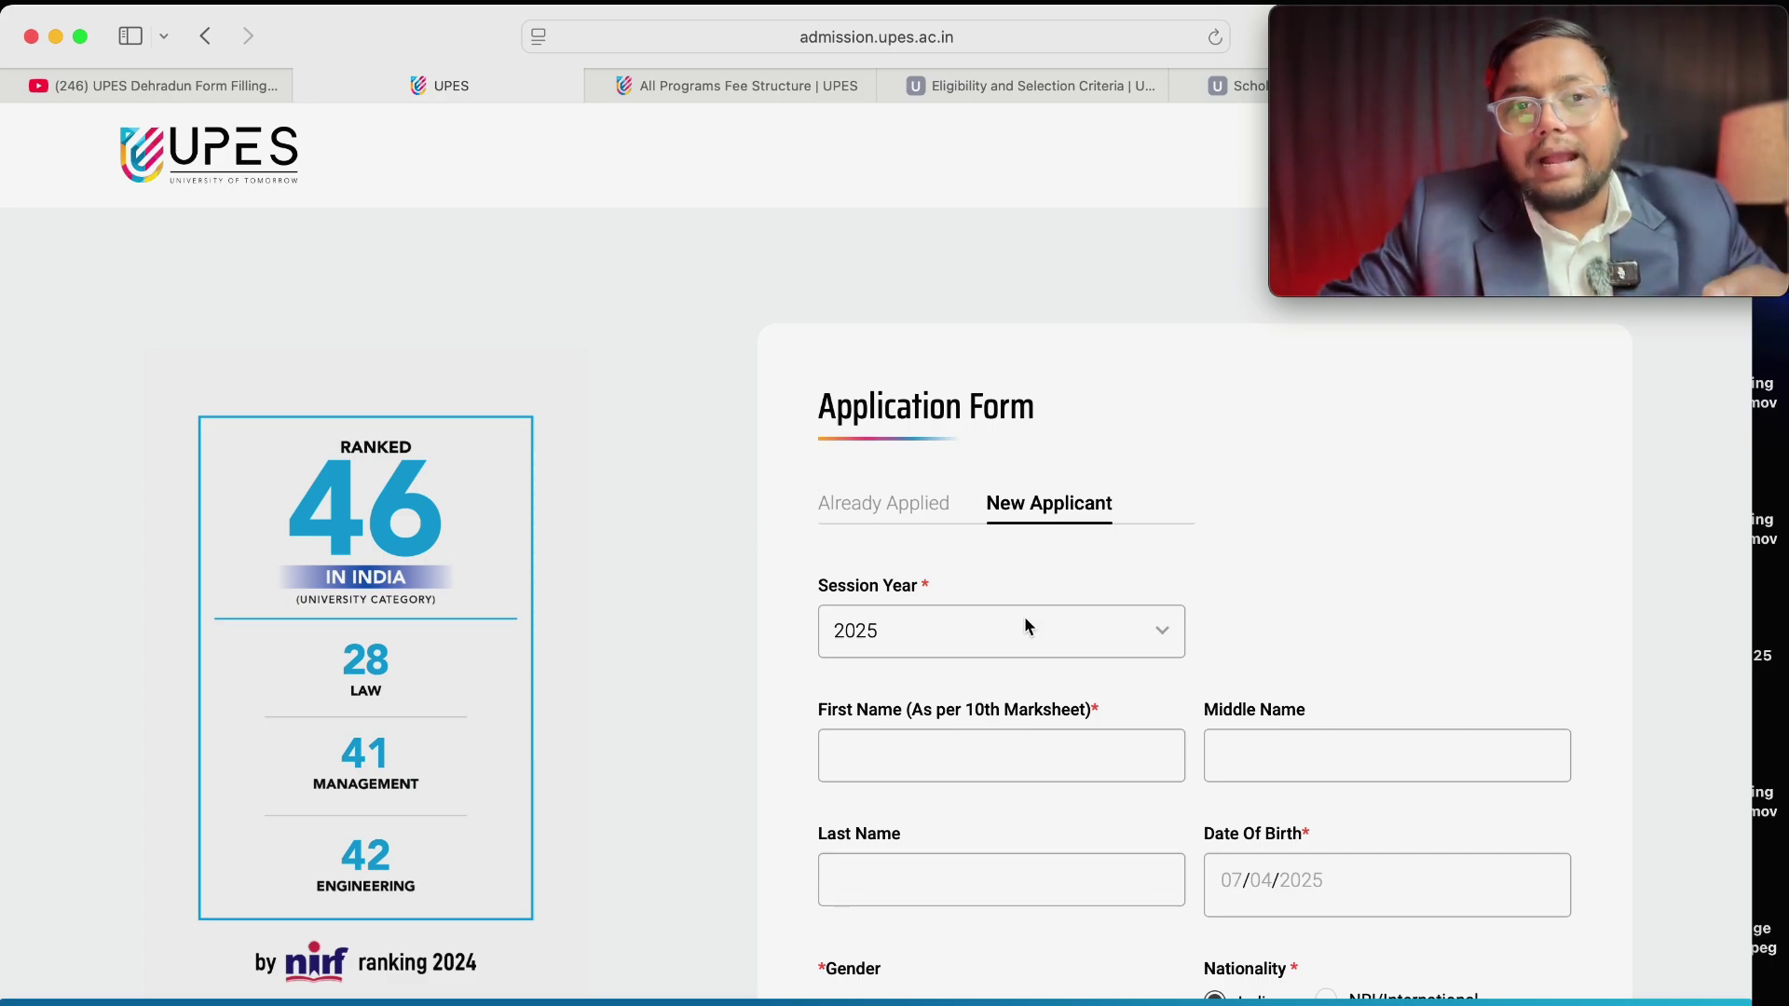
# Enter the applicant's first, middle and last name.
pyautogui.scroll(-3, 1025, 616)
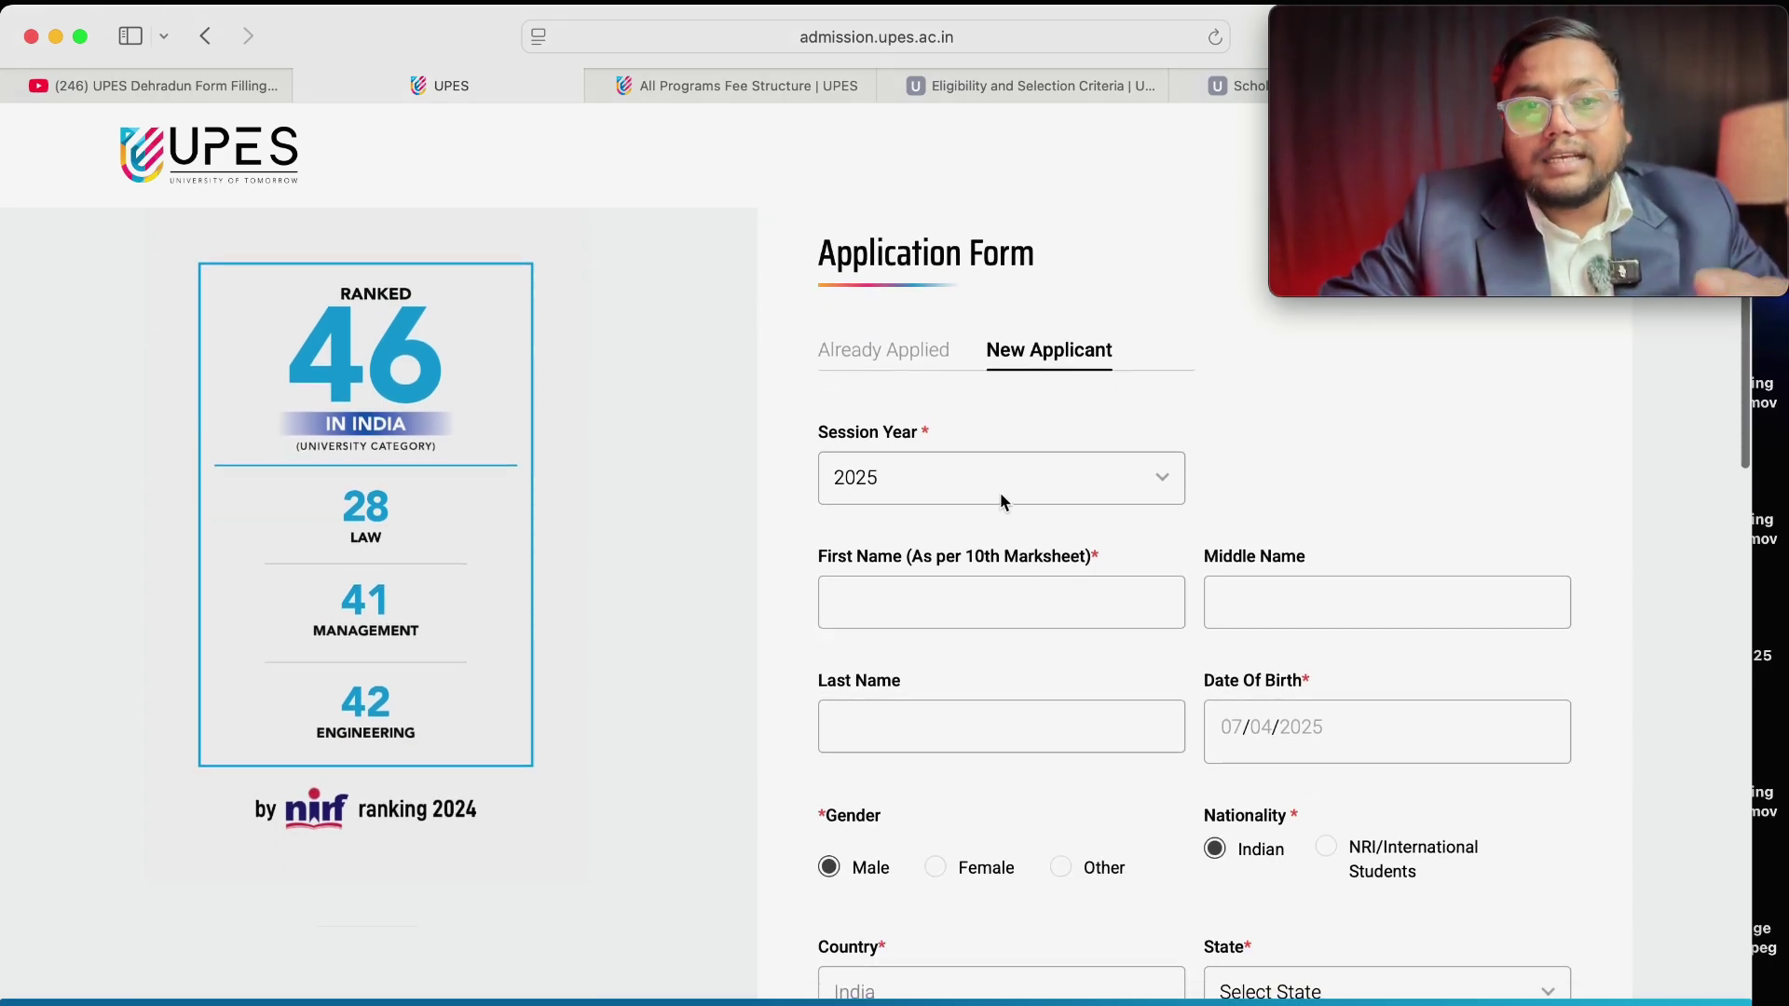
pyautogui.scroll(-2, 1007, 504)
pyautogui.click(918, 517)
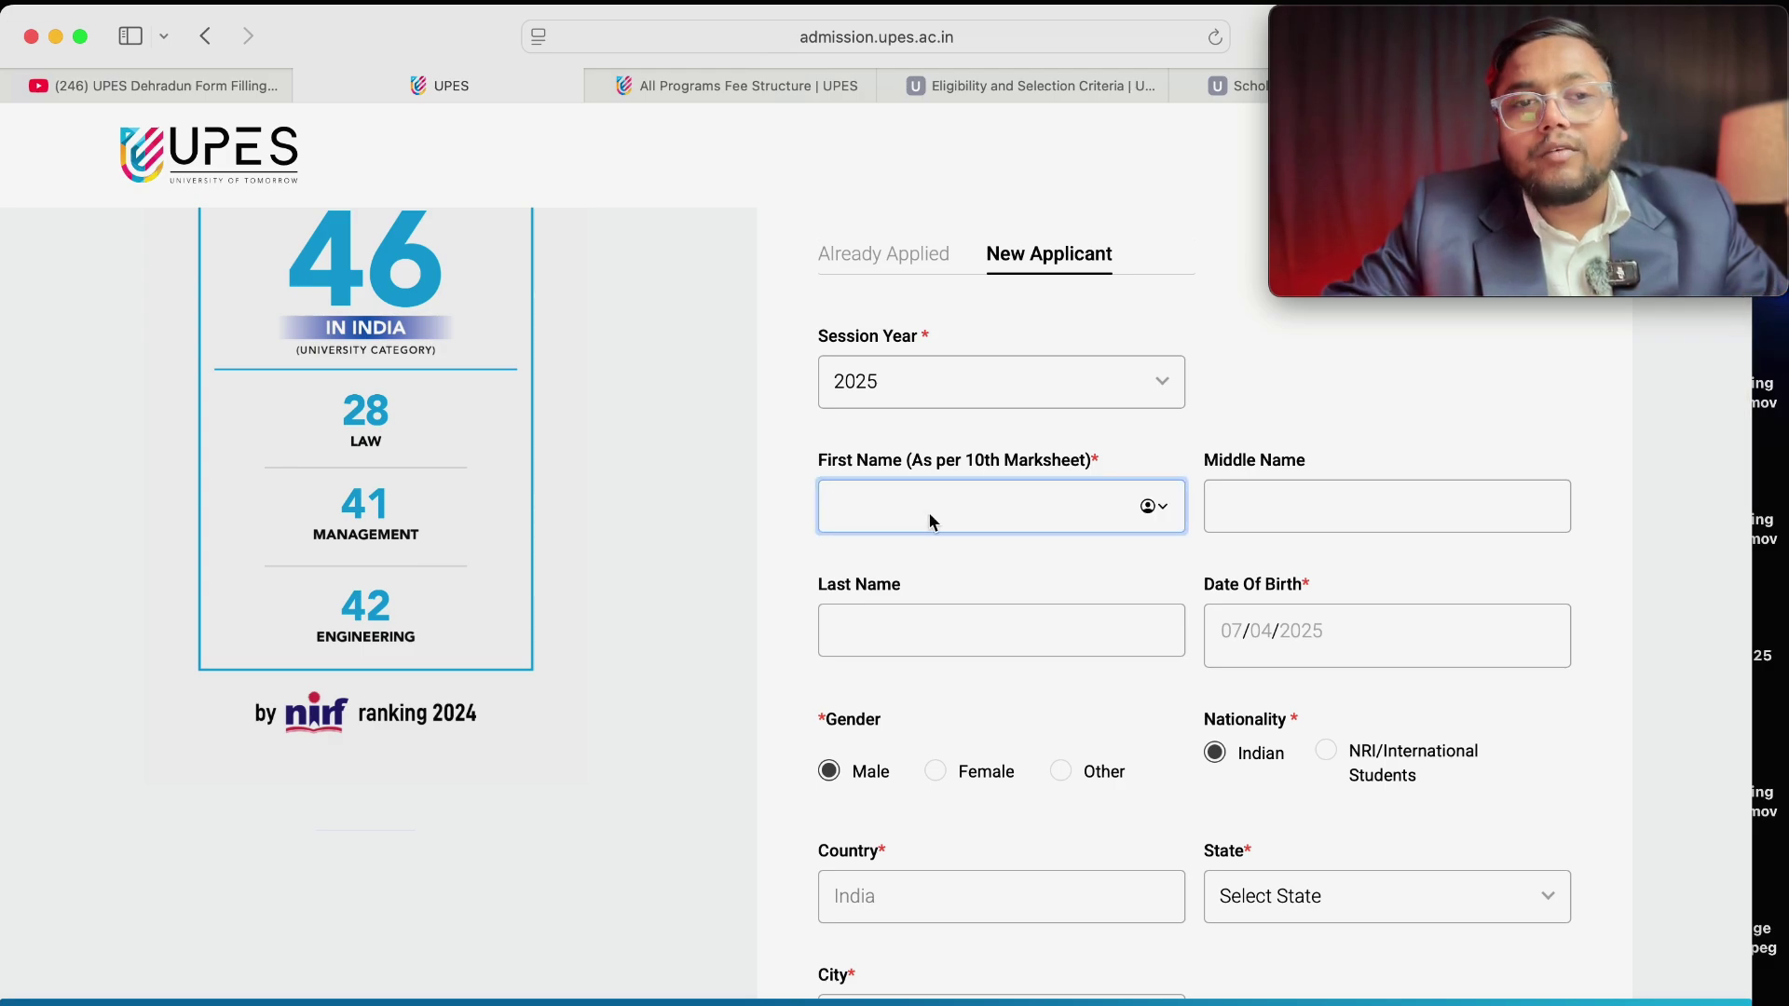
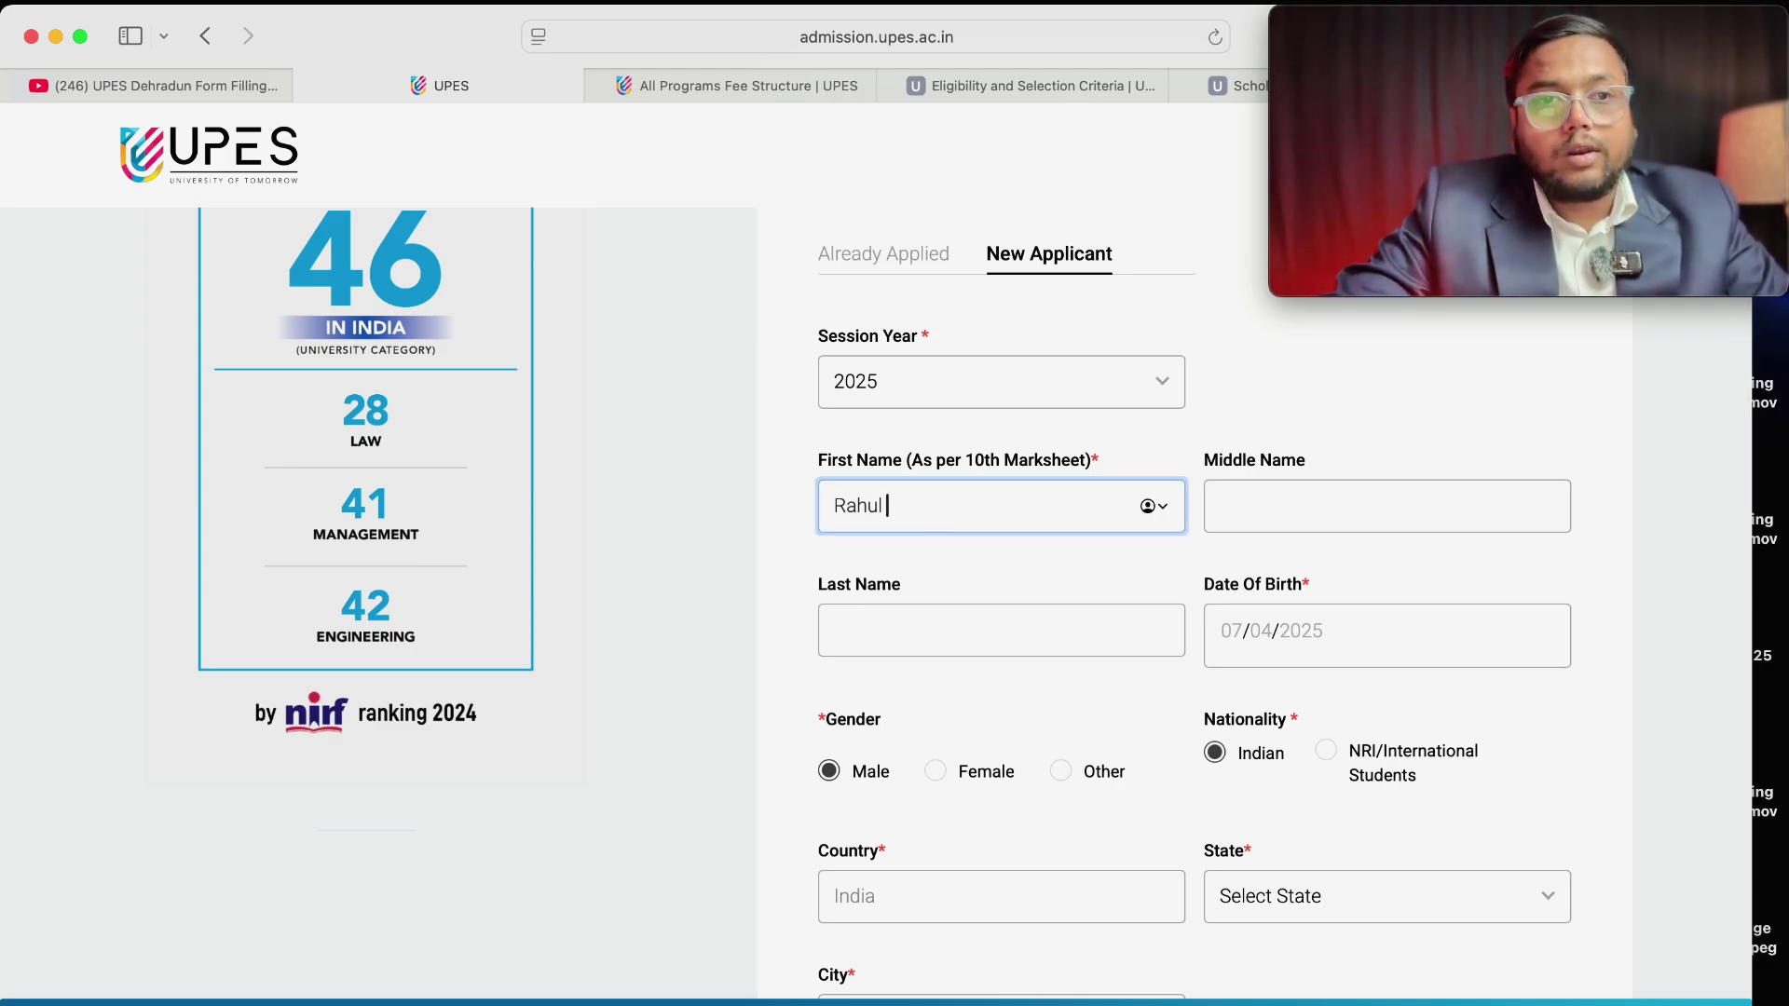
pyautogui.click(1352, 524)
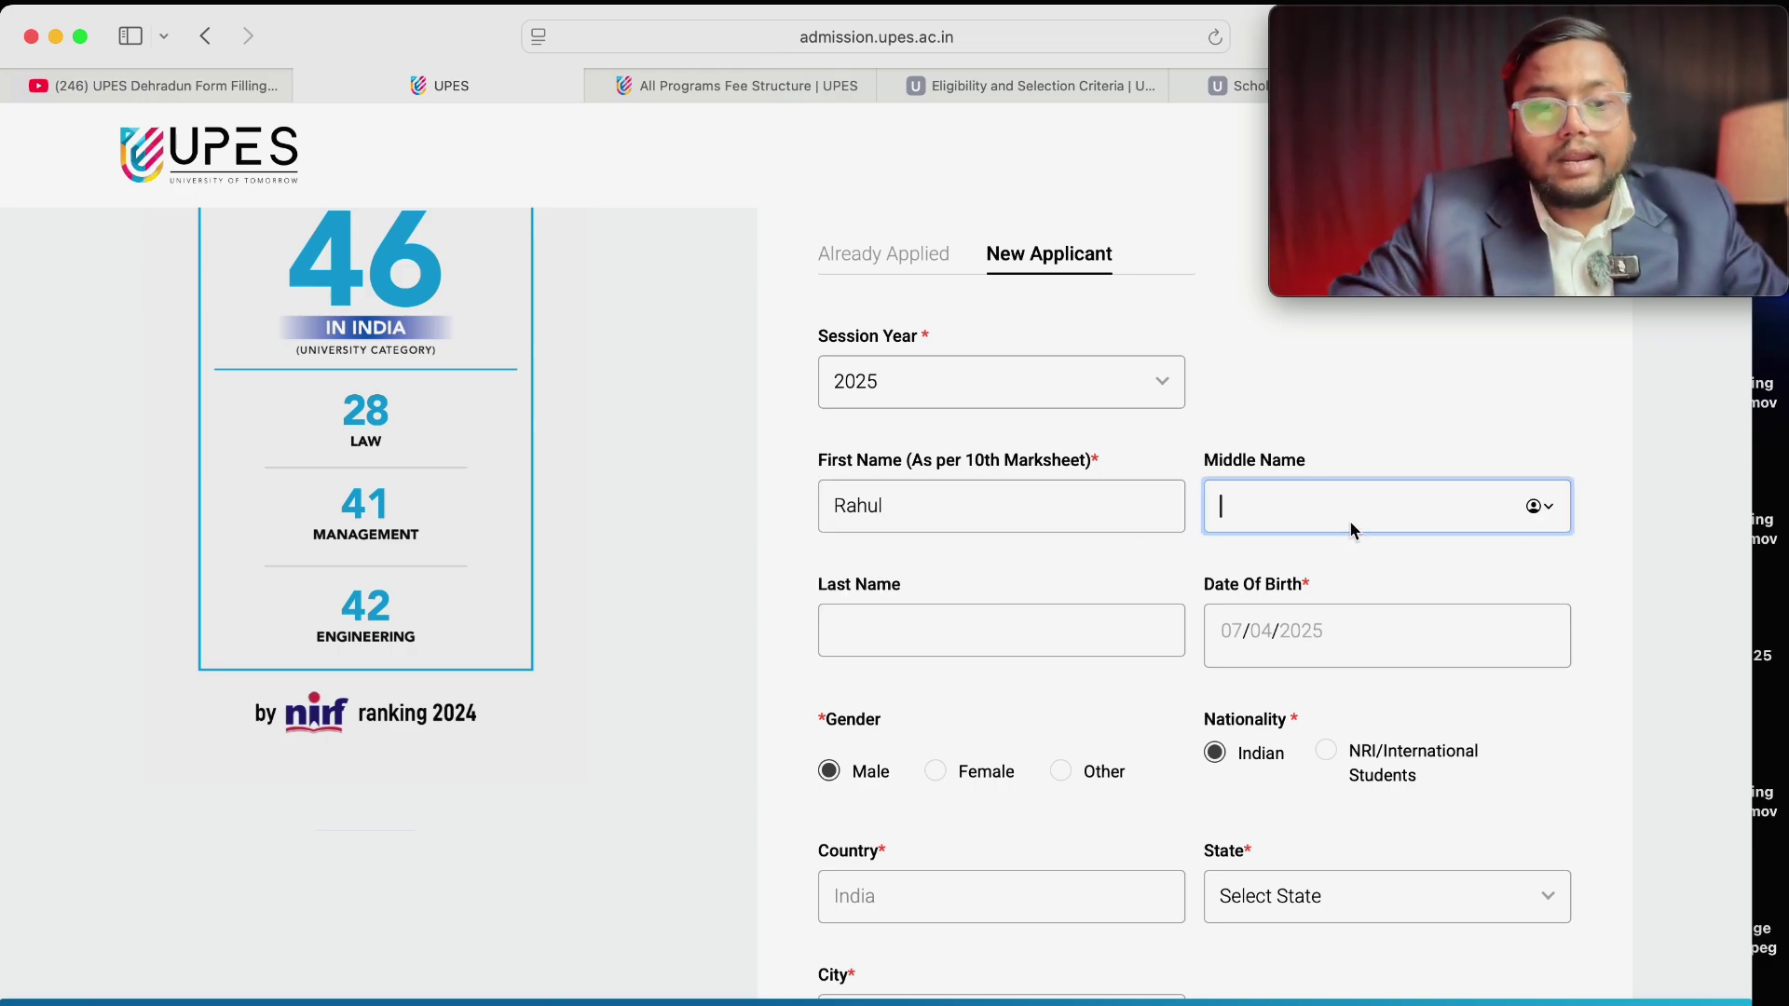
pyautogui.click(1042, 634)
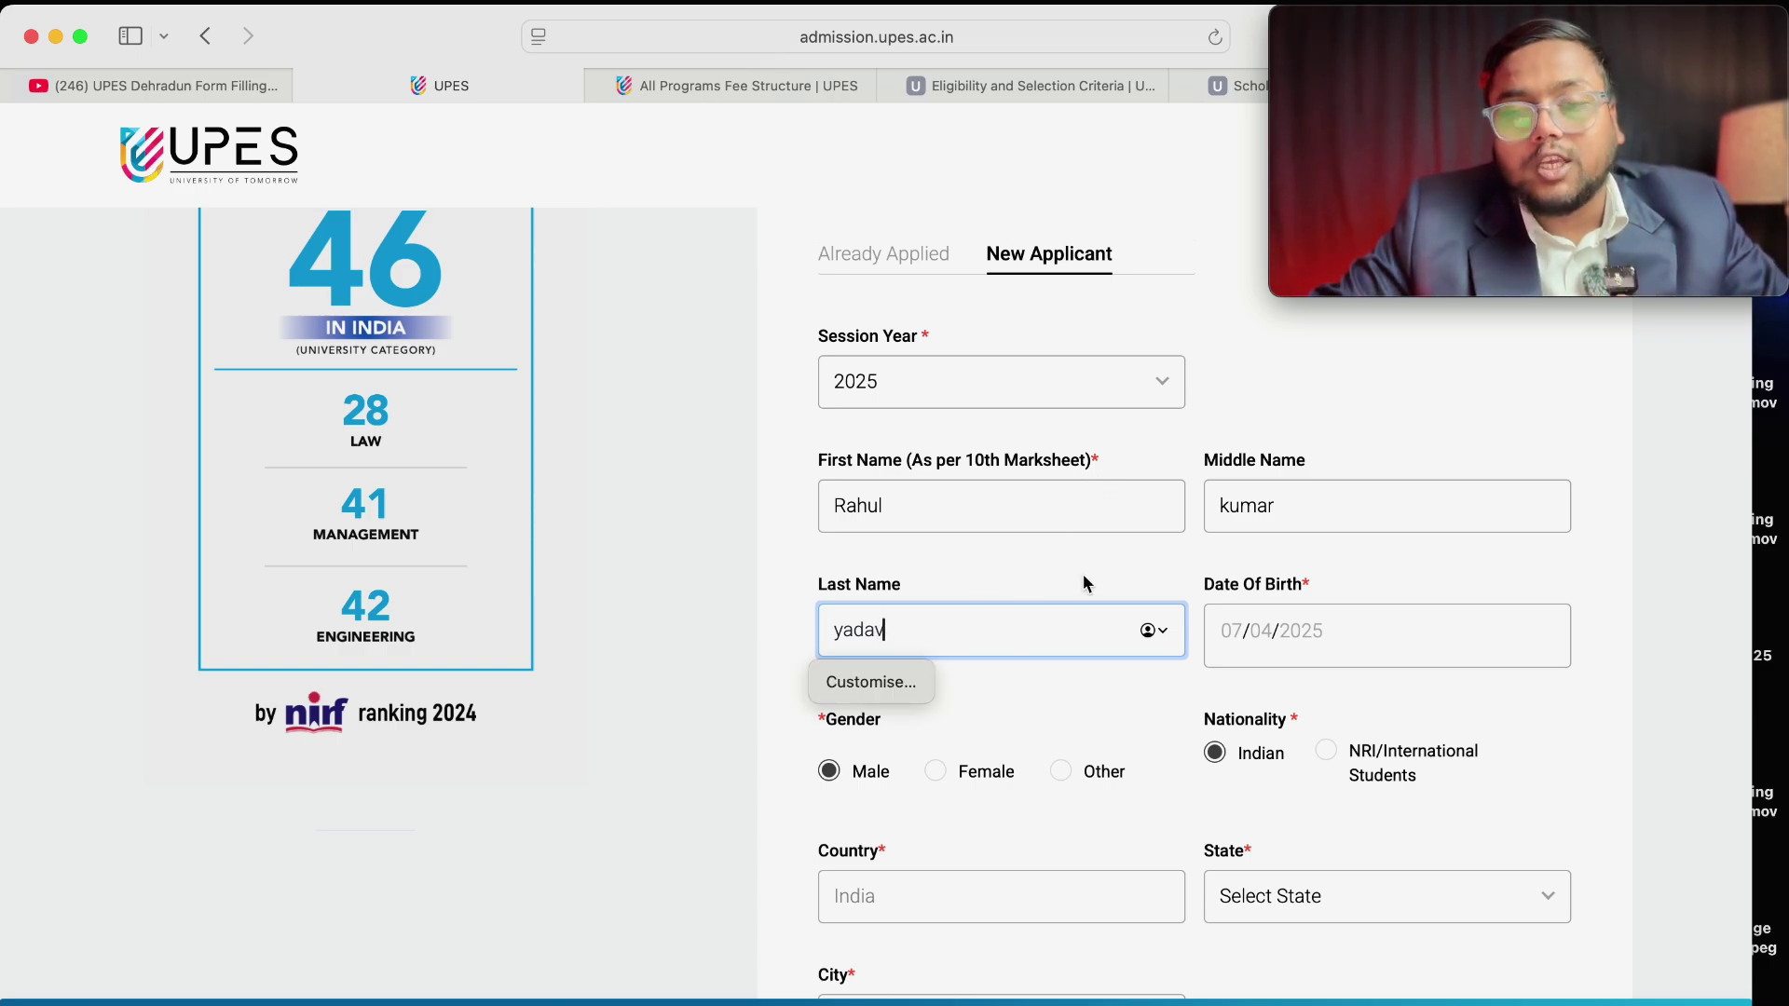
pyautogui.click(1260, 656)
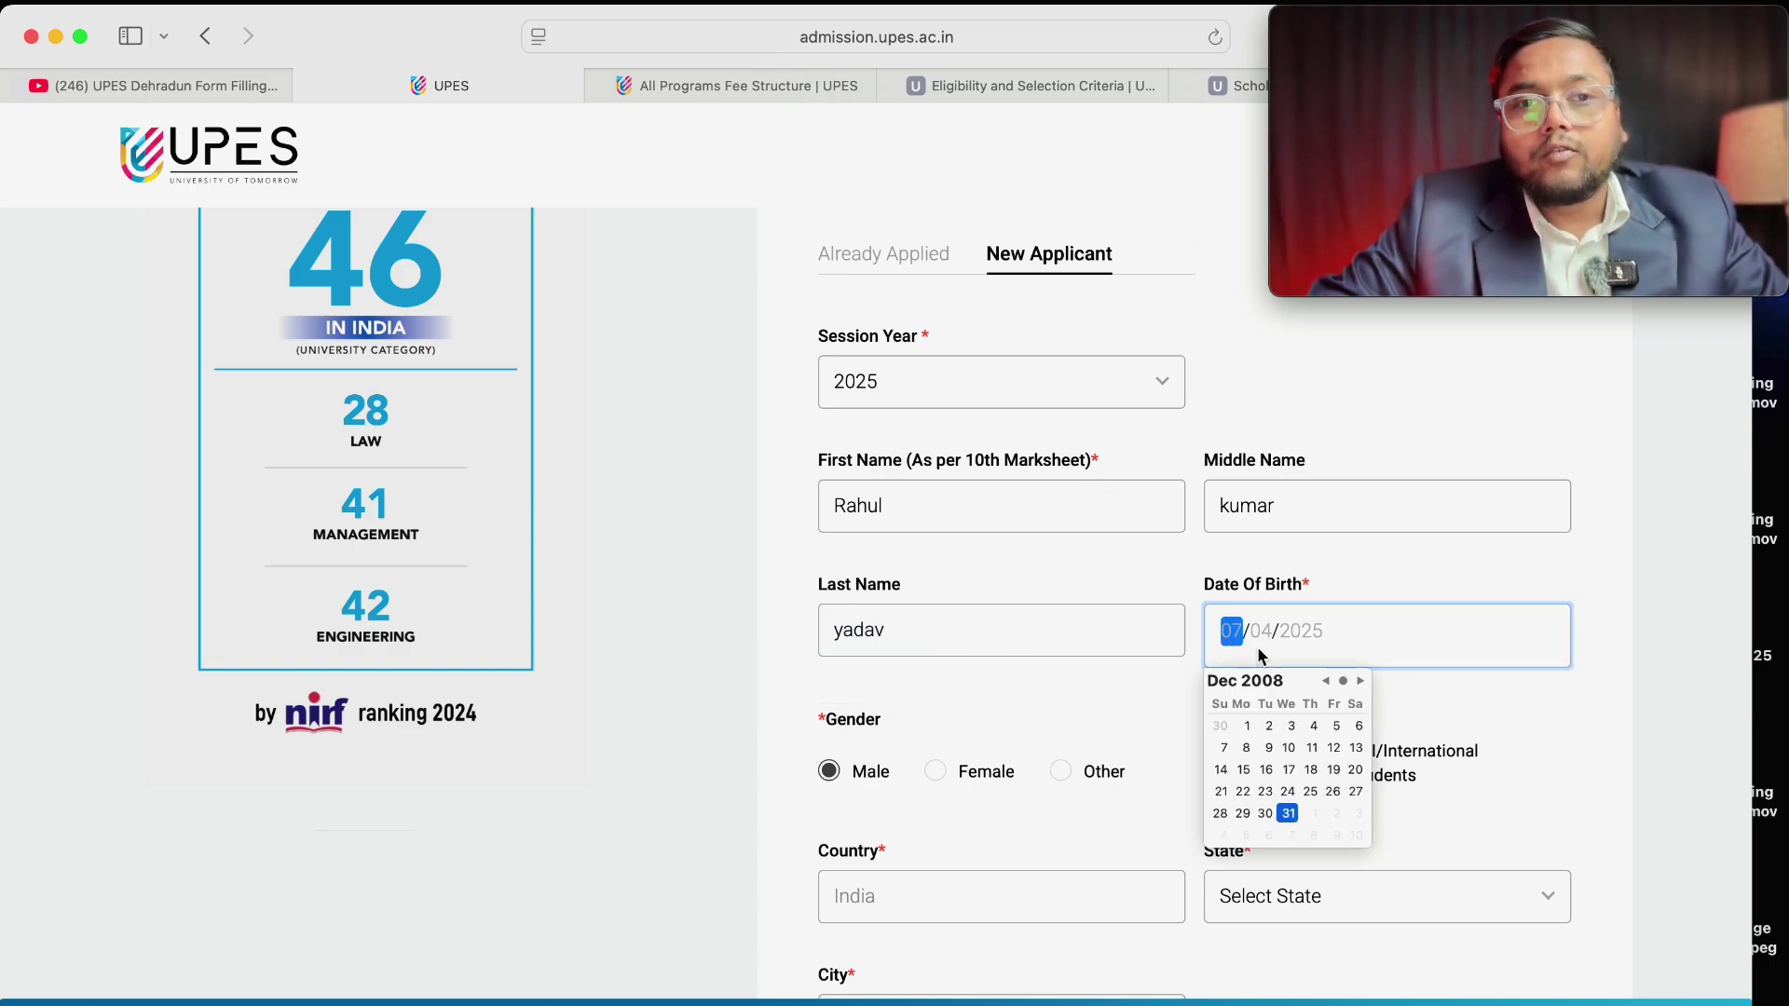
pyautogui.click(1268, 690)
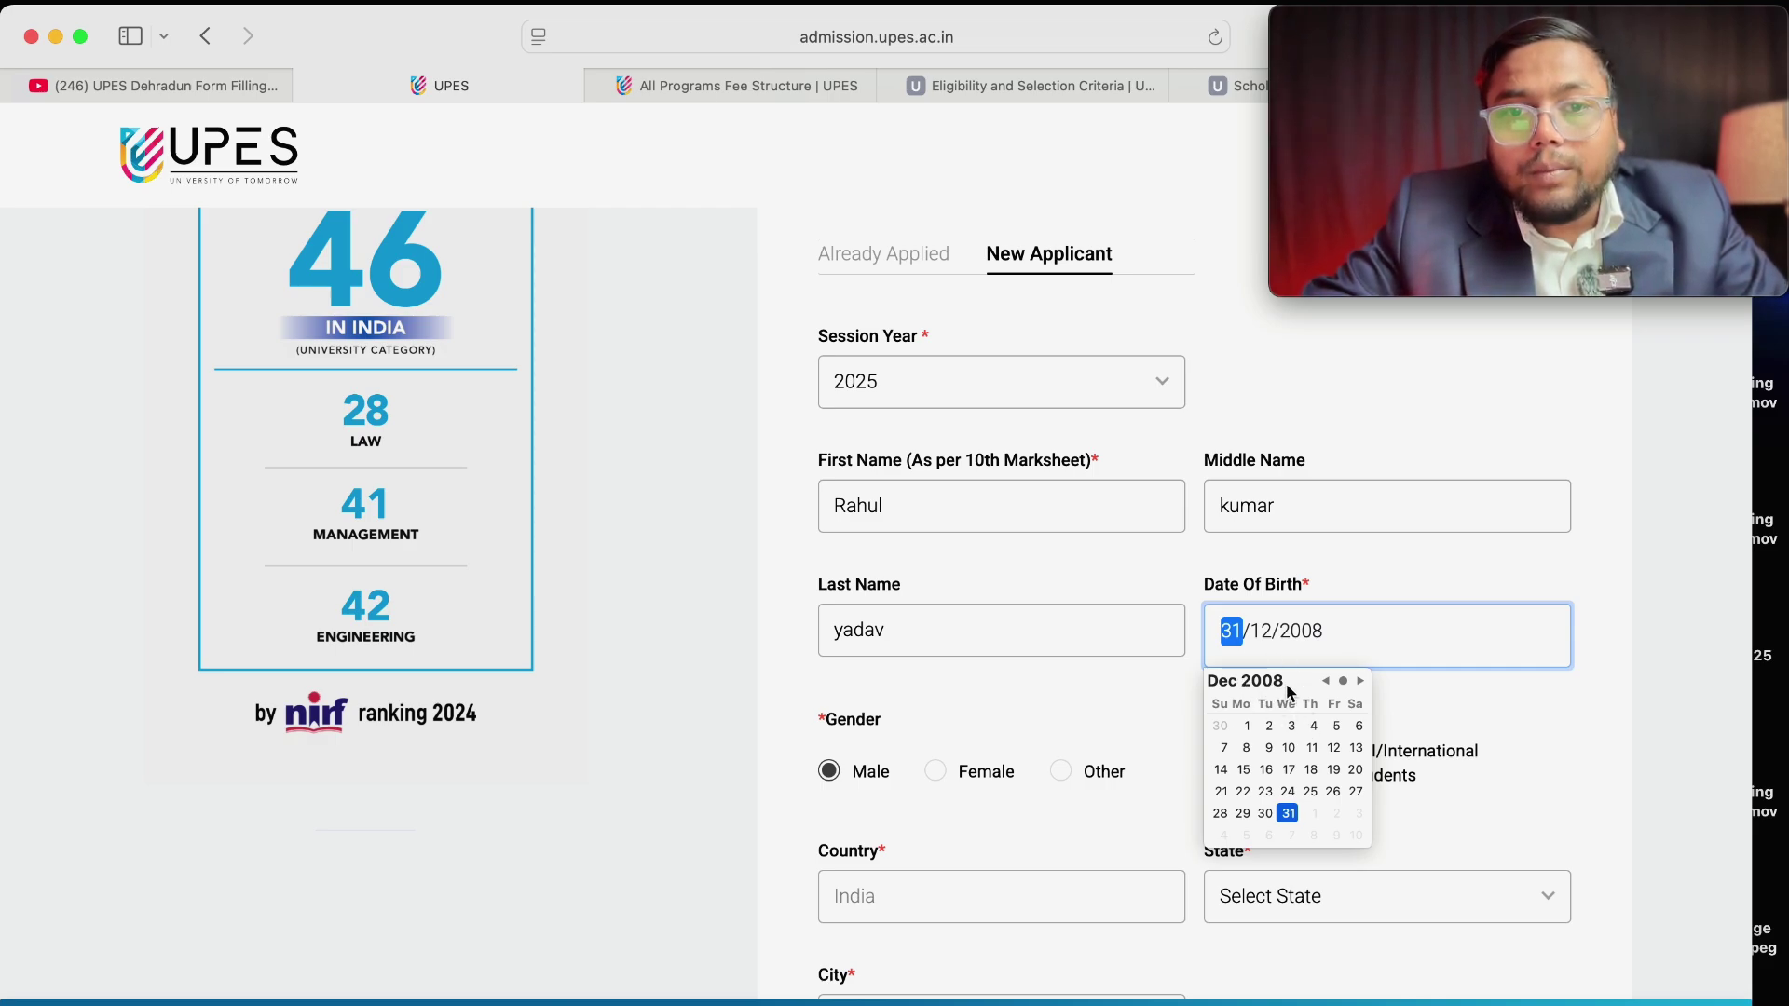
pyautogui.click(1324, 681)
pyautogui.click(1324, 681)
pyautogui.click(1325, 681)
pyautogui.click(1324, 681)
pyautogui.click(1324, 683)
pyautogui.click(1324, 683)
pyautogui.click(1324, 683)
pyautogui.click(1324, 683)
pyautogui.click(1324, 683)
pyautogui.click(1324, 683)
pyautogui.click(1324, 683)
pyautogui.click(1324, 683)
pyautogui.click(1324, 683)
pyautogui.click(1325, 683)
pyautogui.click(1324, 683)
pyautogui.click(1324, 683)
pyautogui.click(1324, 683)
pyautogui.click(1324, 683)
pyautogui.click(1269, 770)
pyautogui.click(1268, 769)
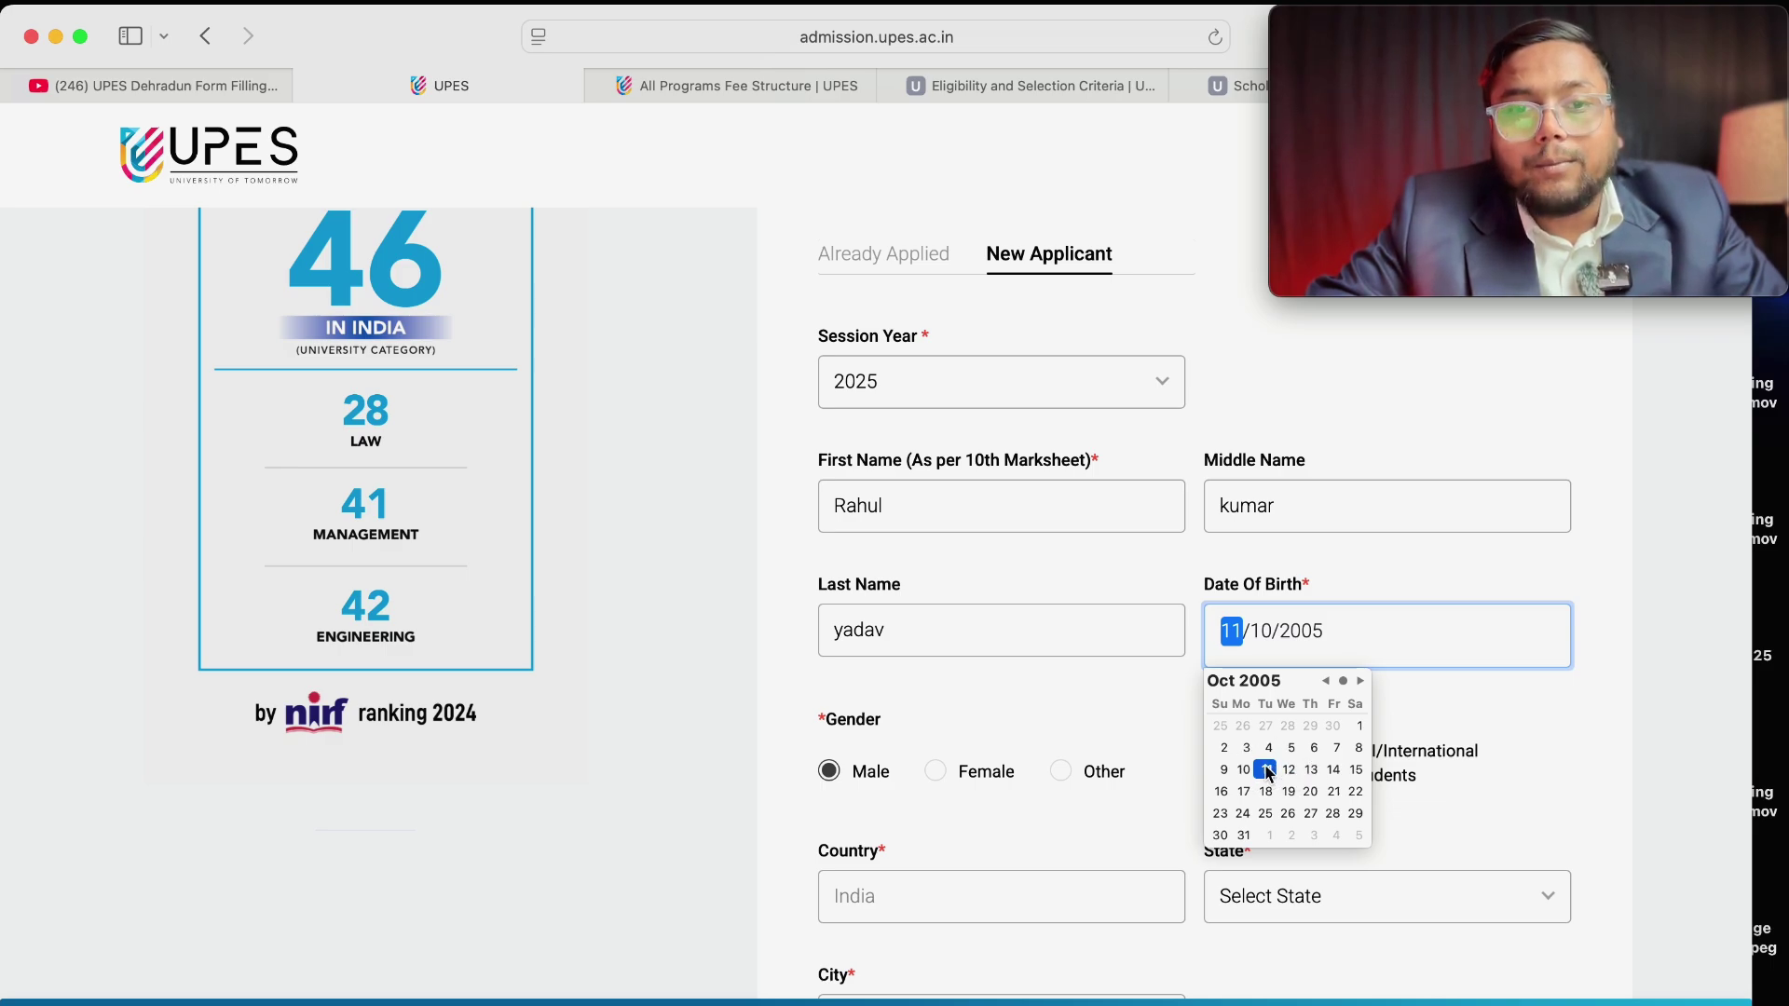
pyautogui.click(1469, 716)
pyautogui.scroll(-3, 1043, 820)
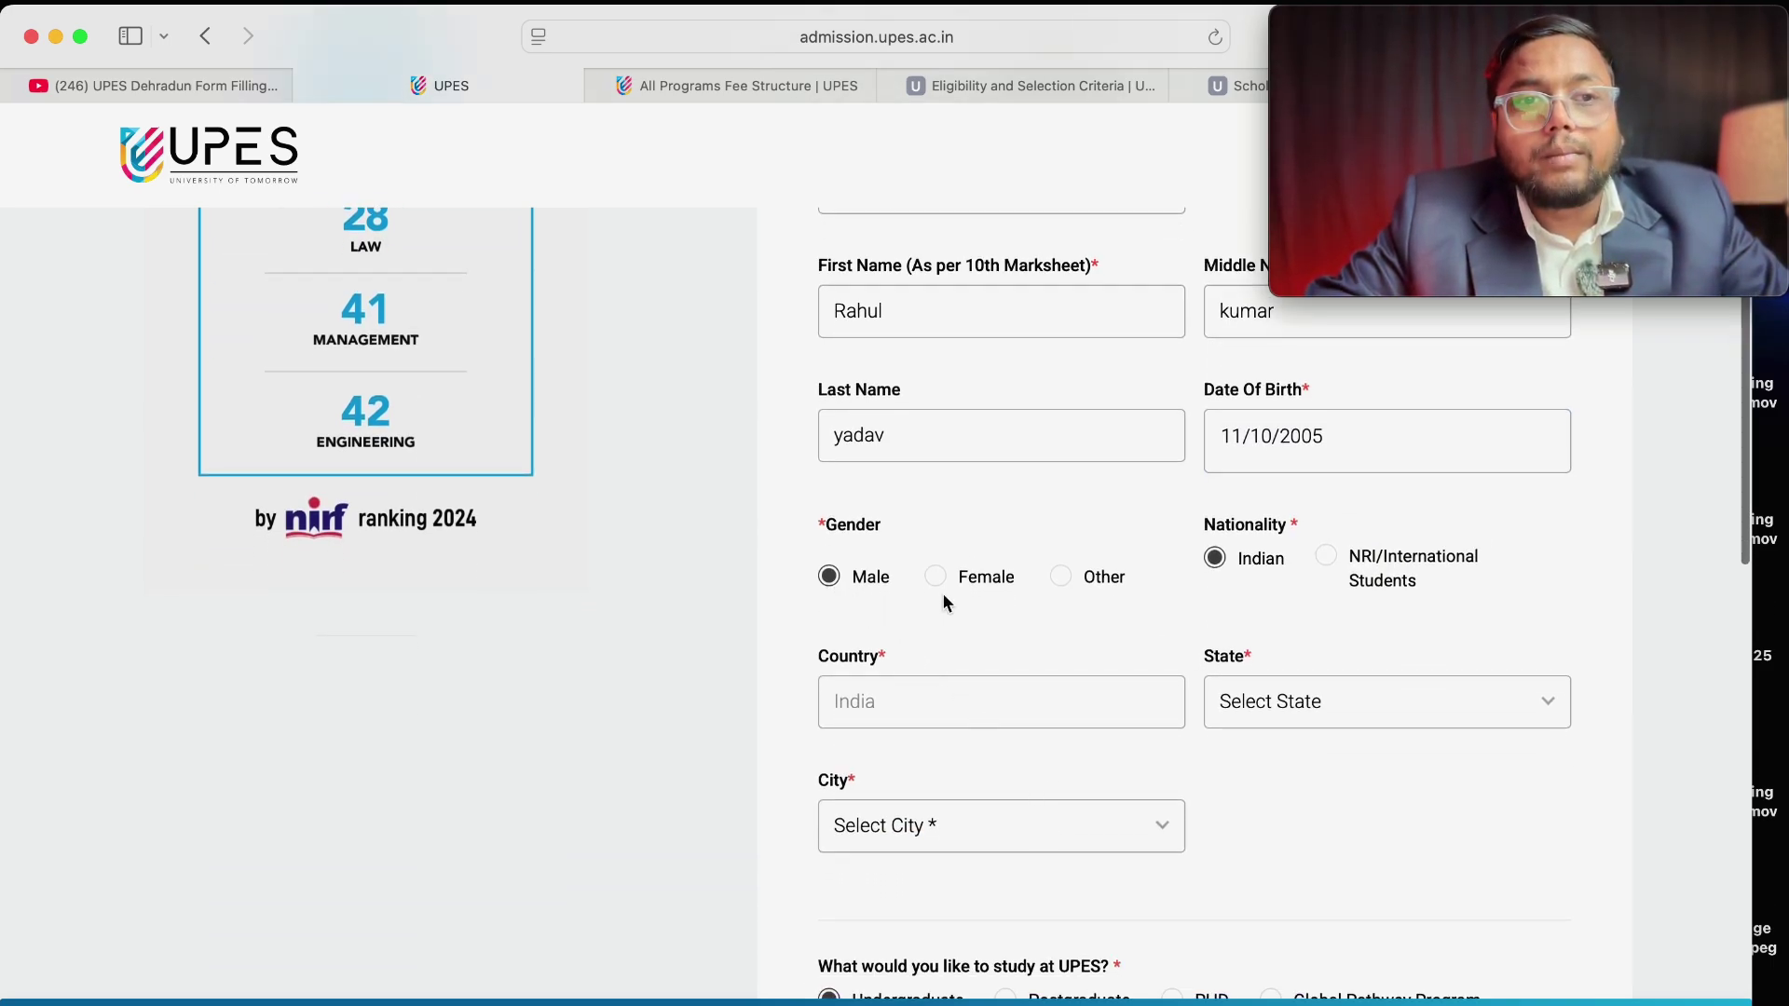
# Keep the gender as Male and choose Delhi as the state.
pyautogui.click(935, 576)
pyautogui.click(838, 578)
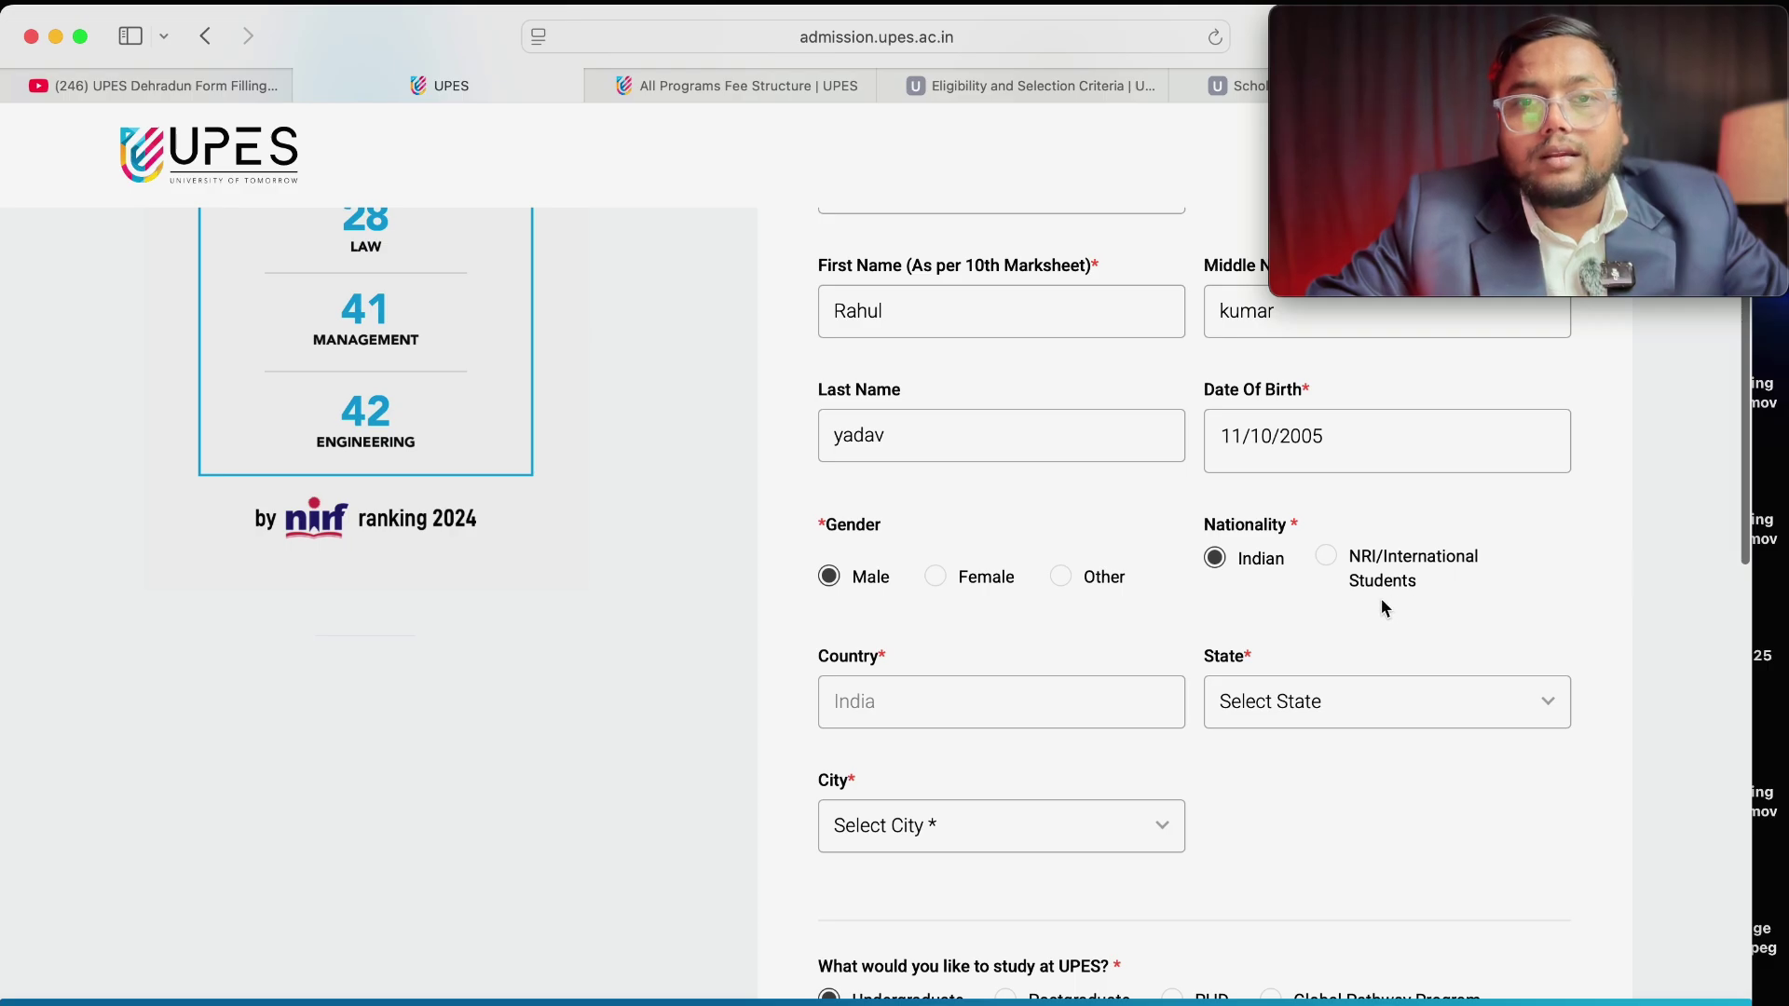
pyautogui.scroll(-2, 1297, 699)
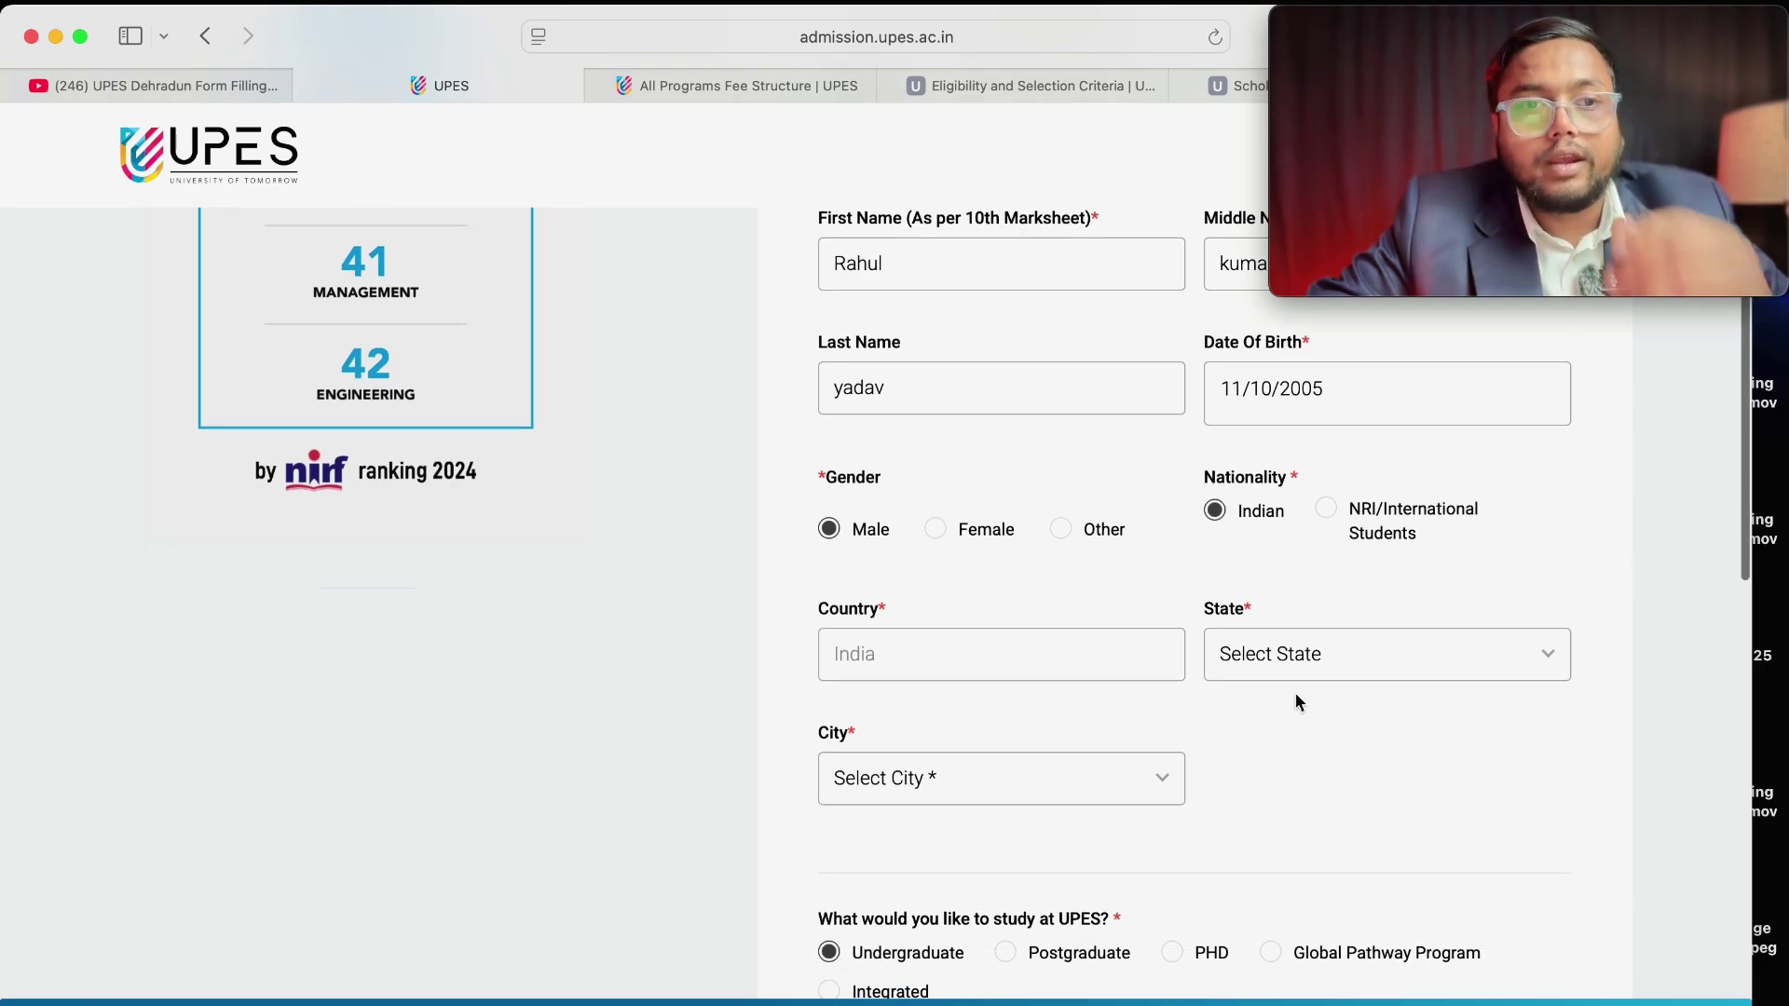
pyautogui.scroll(-2, 1030, 603)
pyautogui.click(1396, 607)
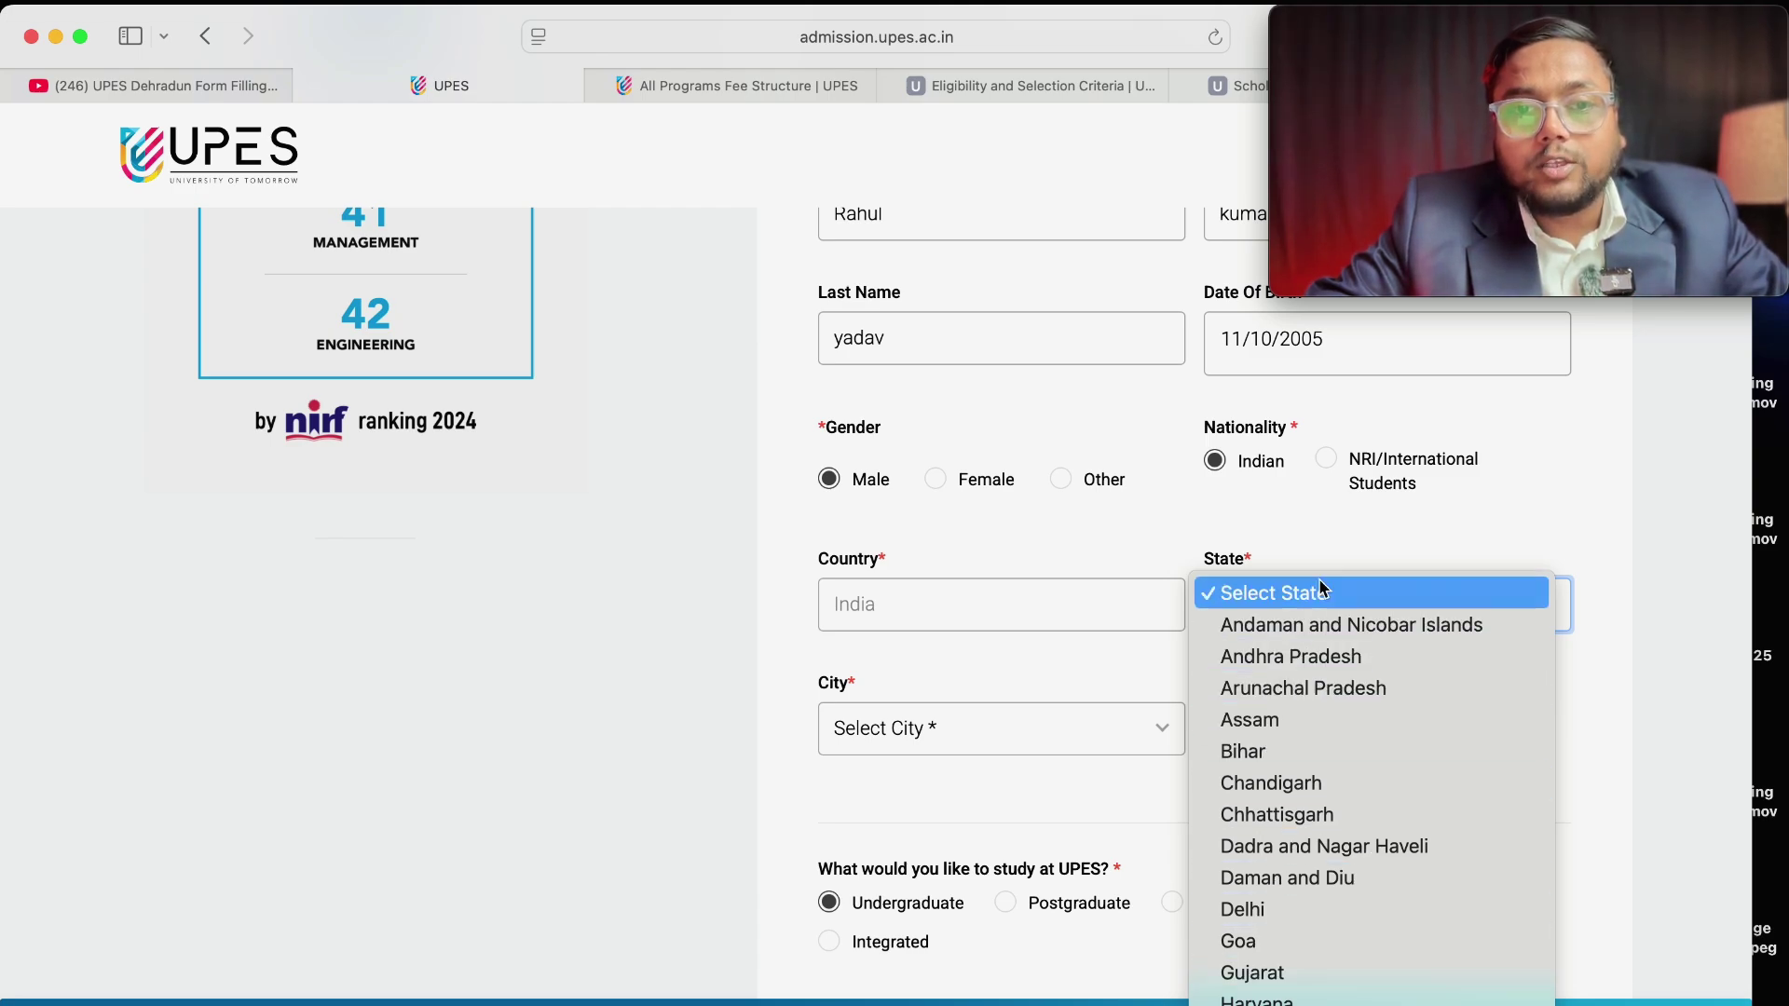
pyautogui.scroll(-3, 1307, 815)
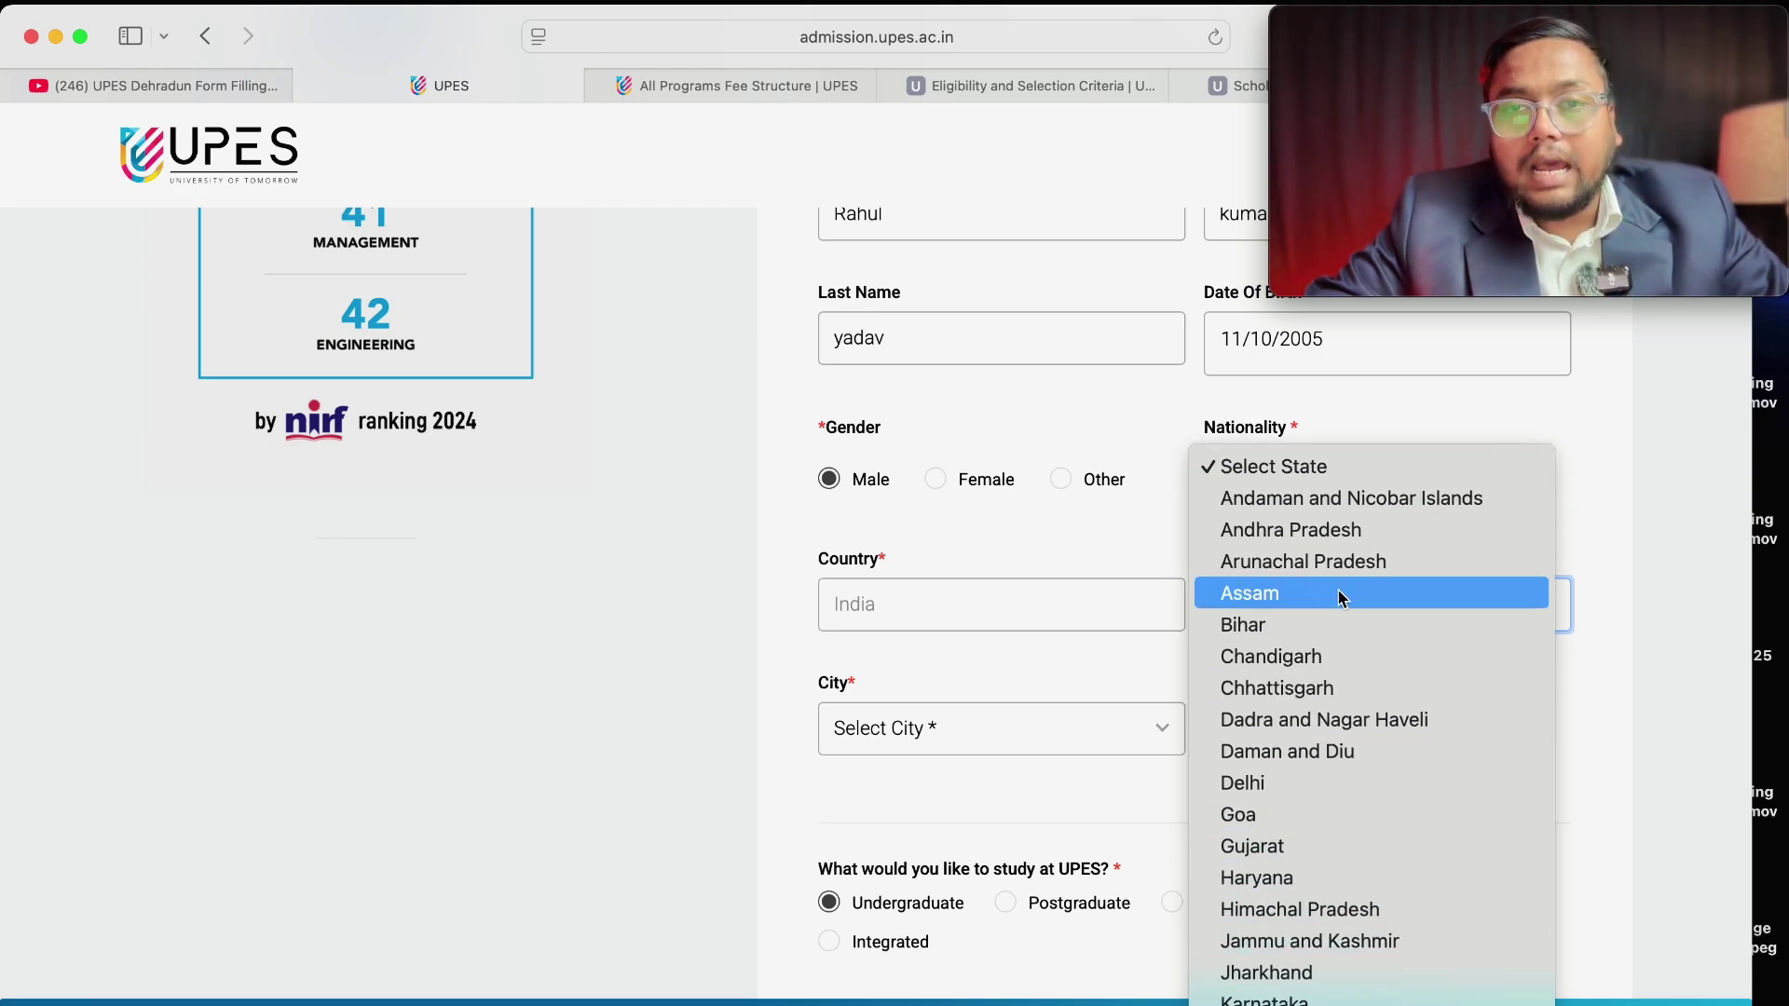
pyautogui.click(1268, 785)
# Select New Delhi as the city.
pyautogui.scroll(-1, 1211, 725)
pyautogui.scroll(-2, 1210, 714)
pyautogui.click(1018, 624)
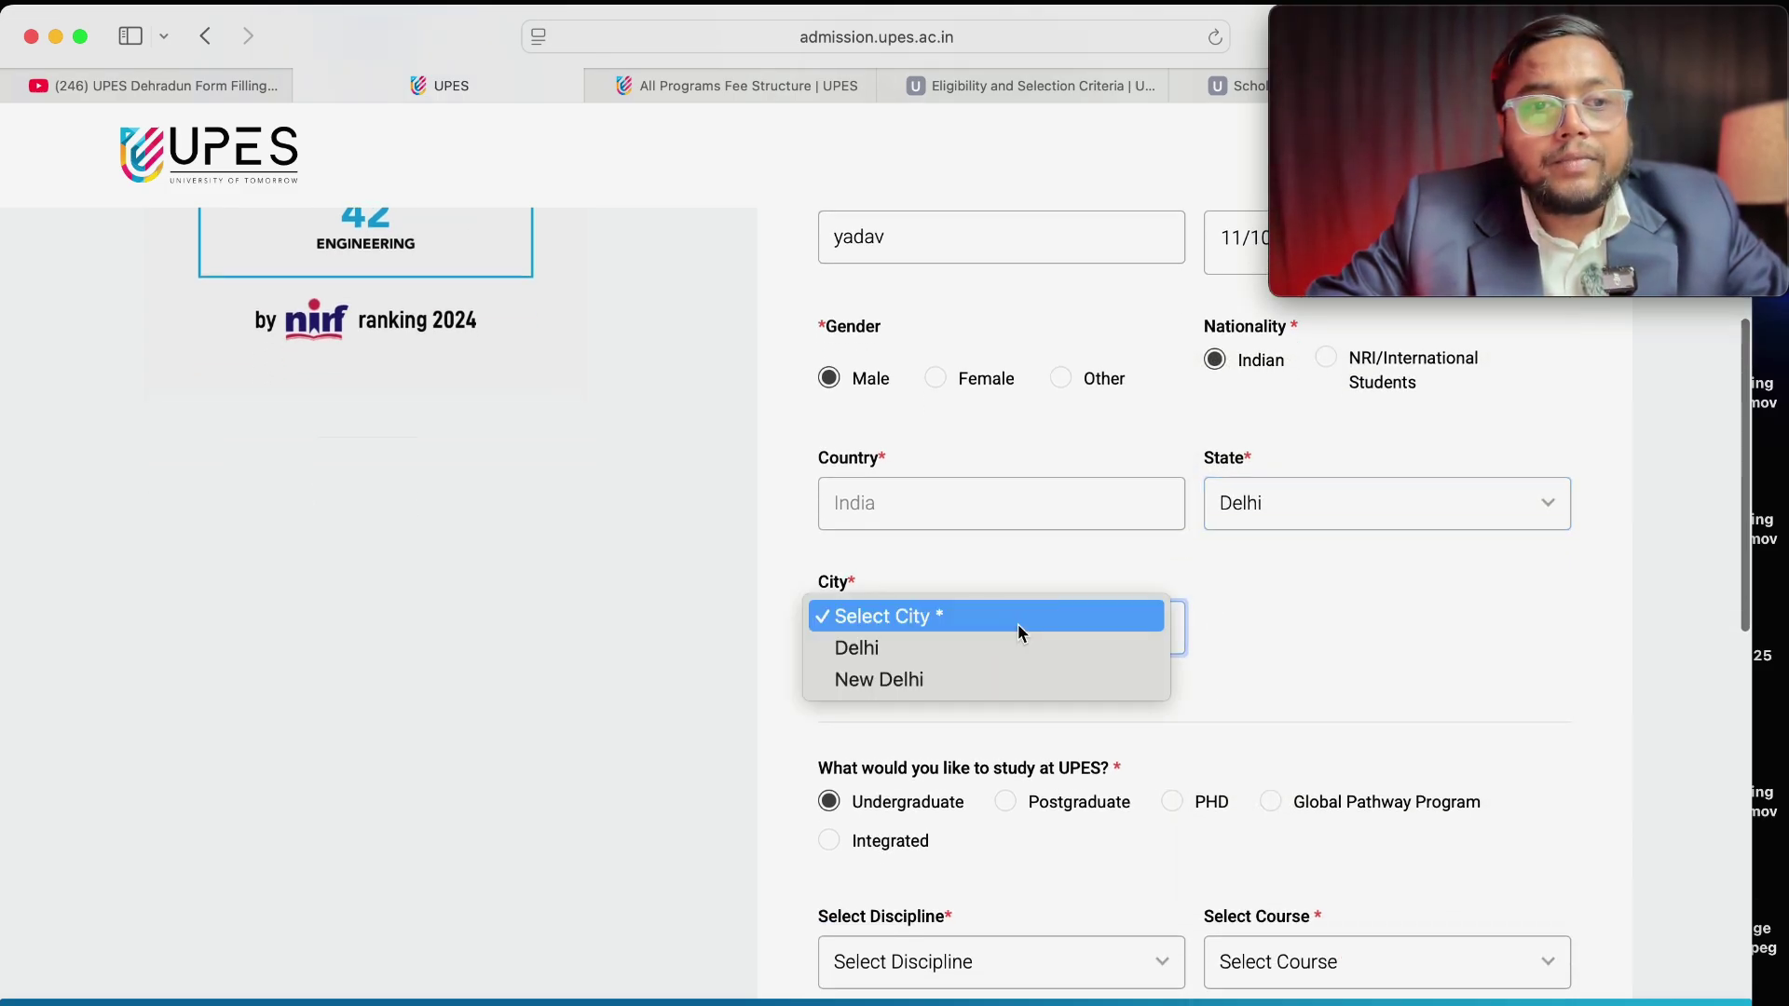
pyautogui.click(932, 680)
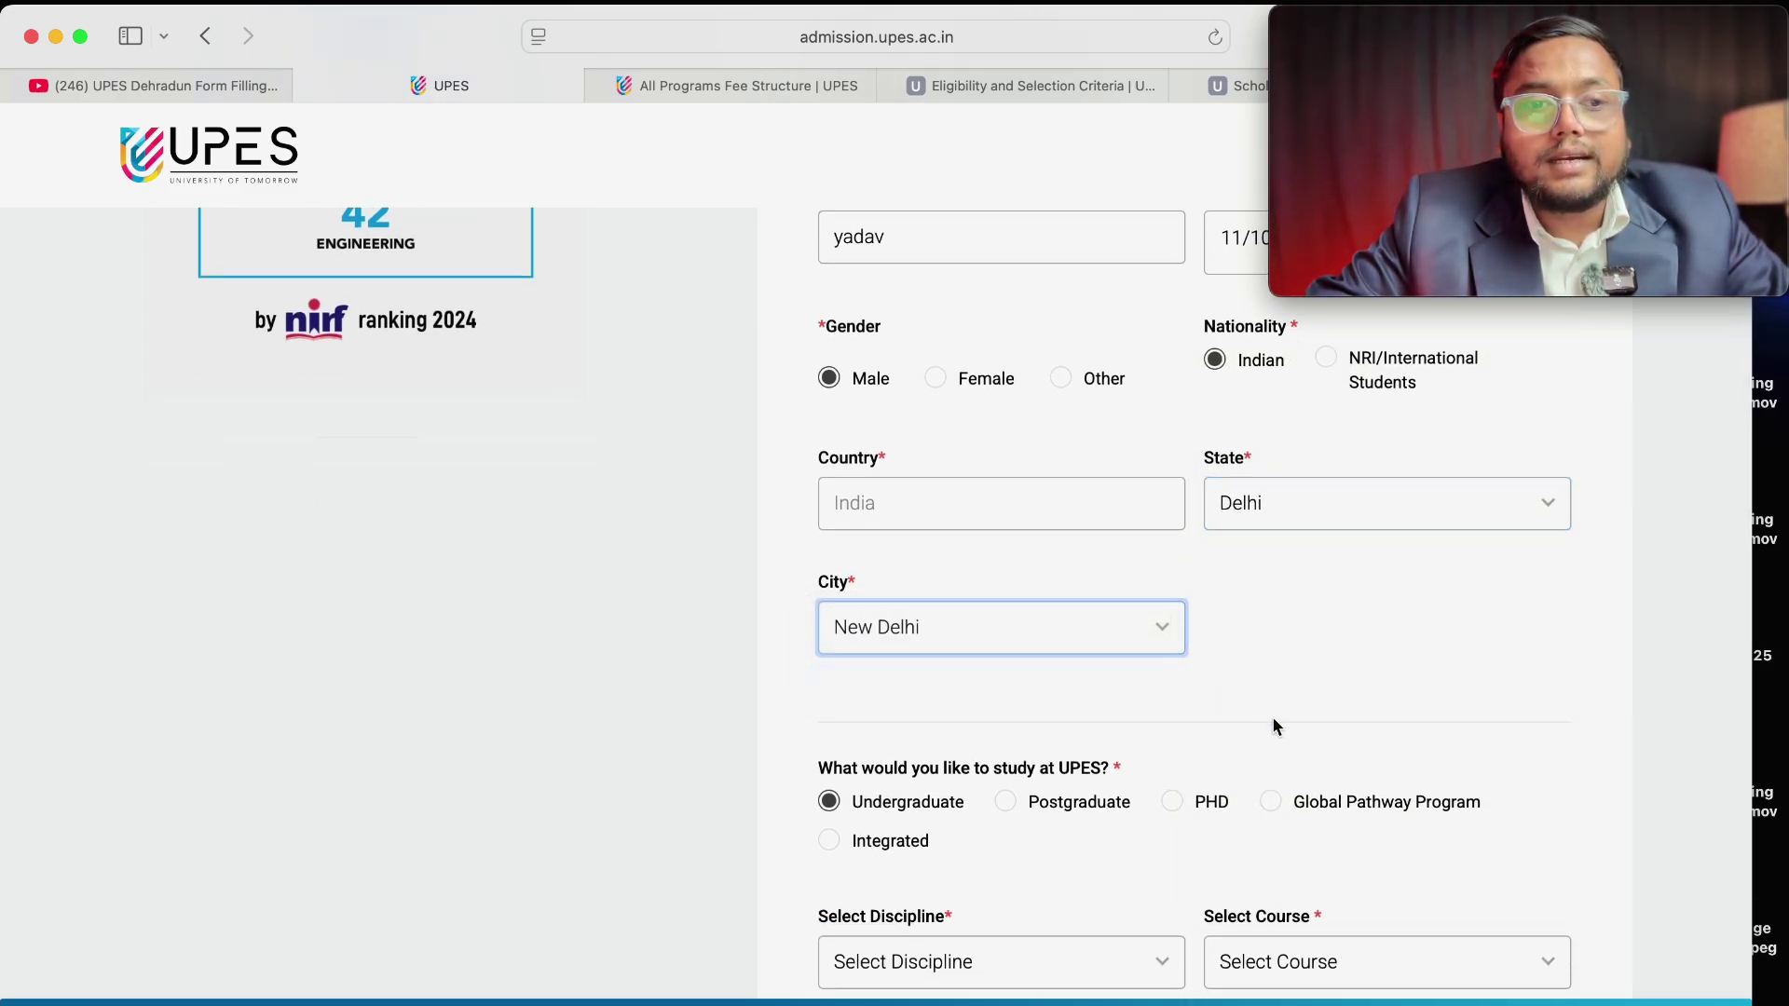
pyautogui.scroll(-5, 1272, 714)
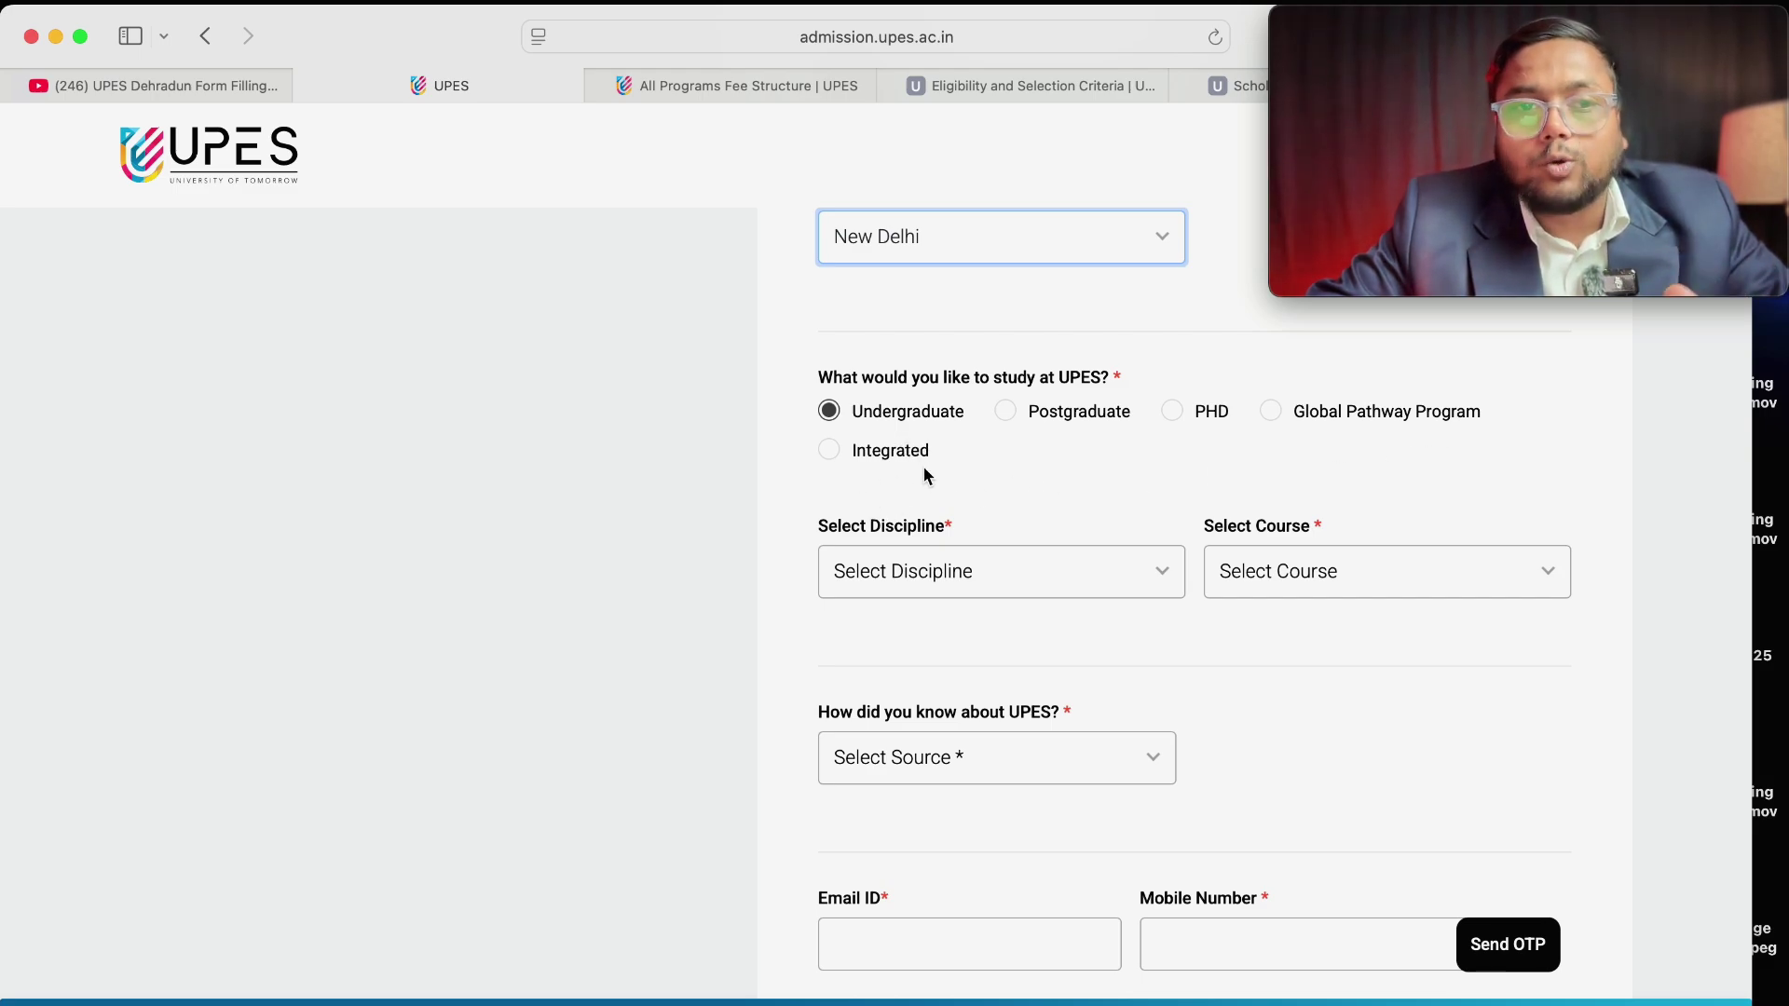
# Choose the Computer Science discipline and B.Tech as the course.
pyautogui.click(976, 578)
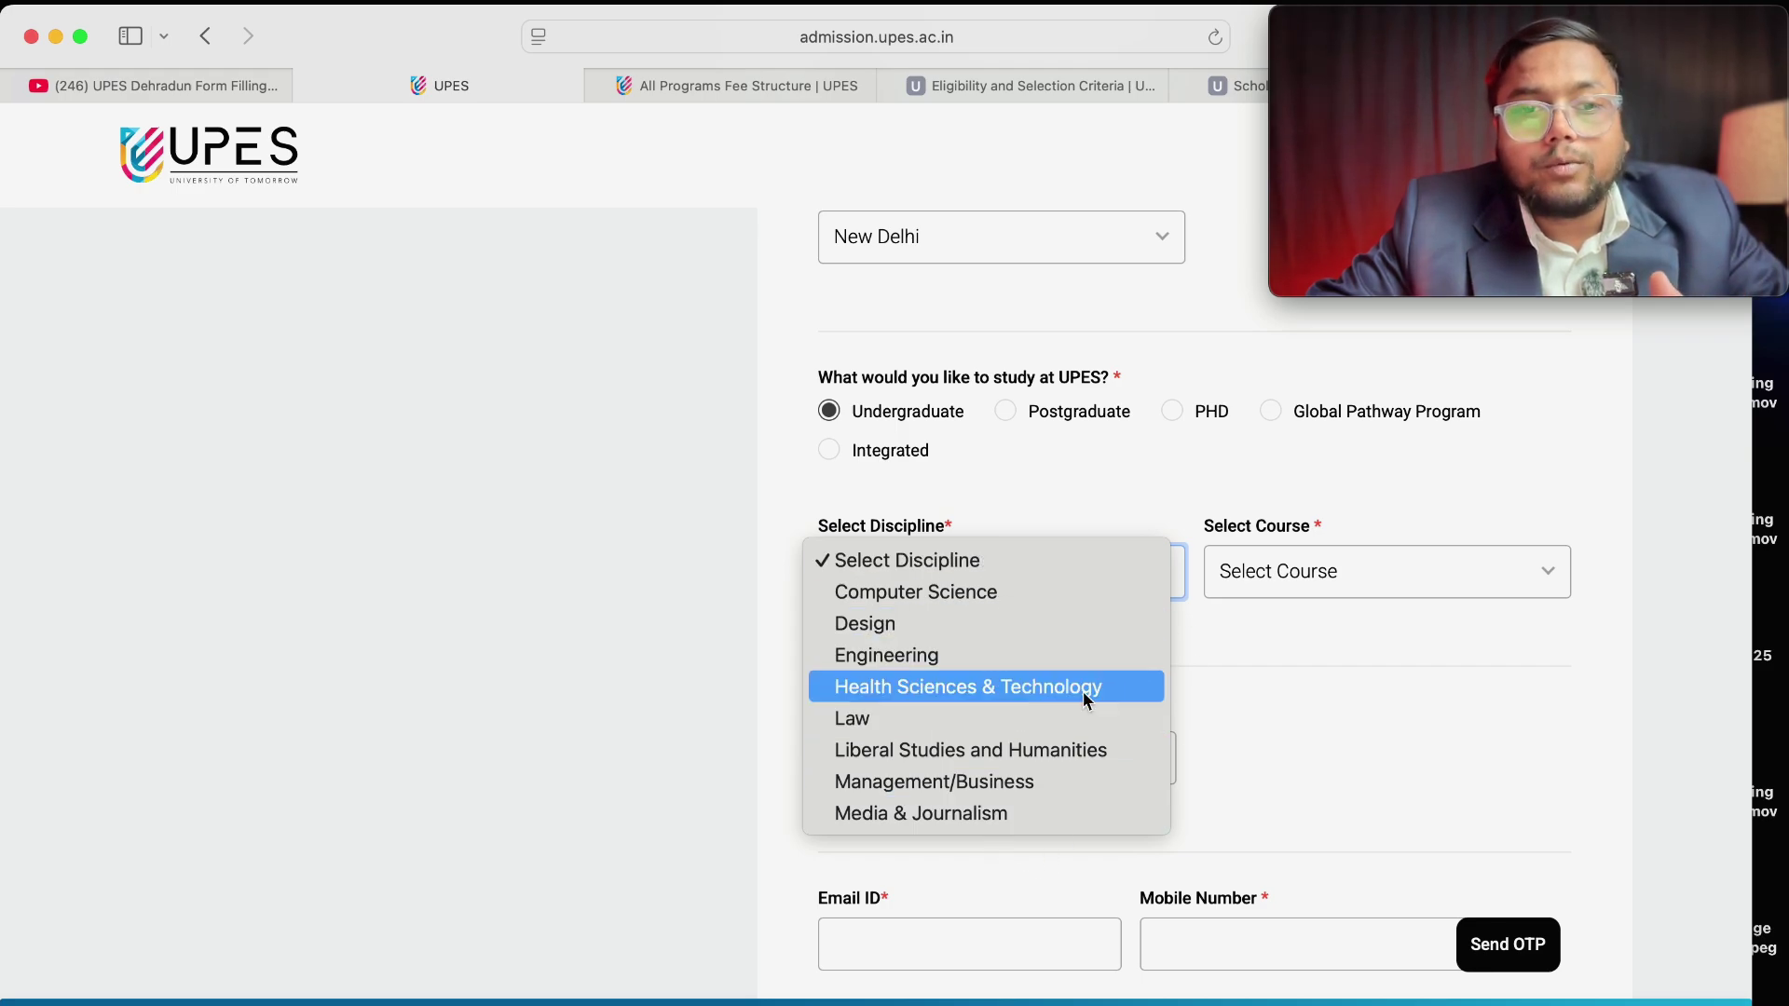
pyautogui.click(1083, 600)
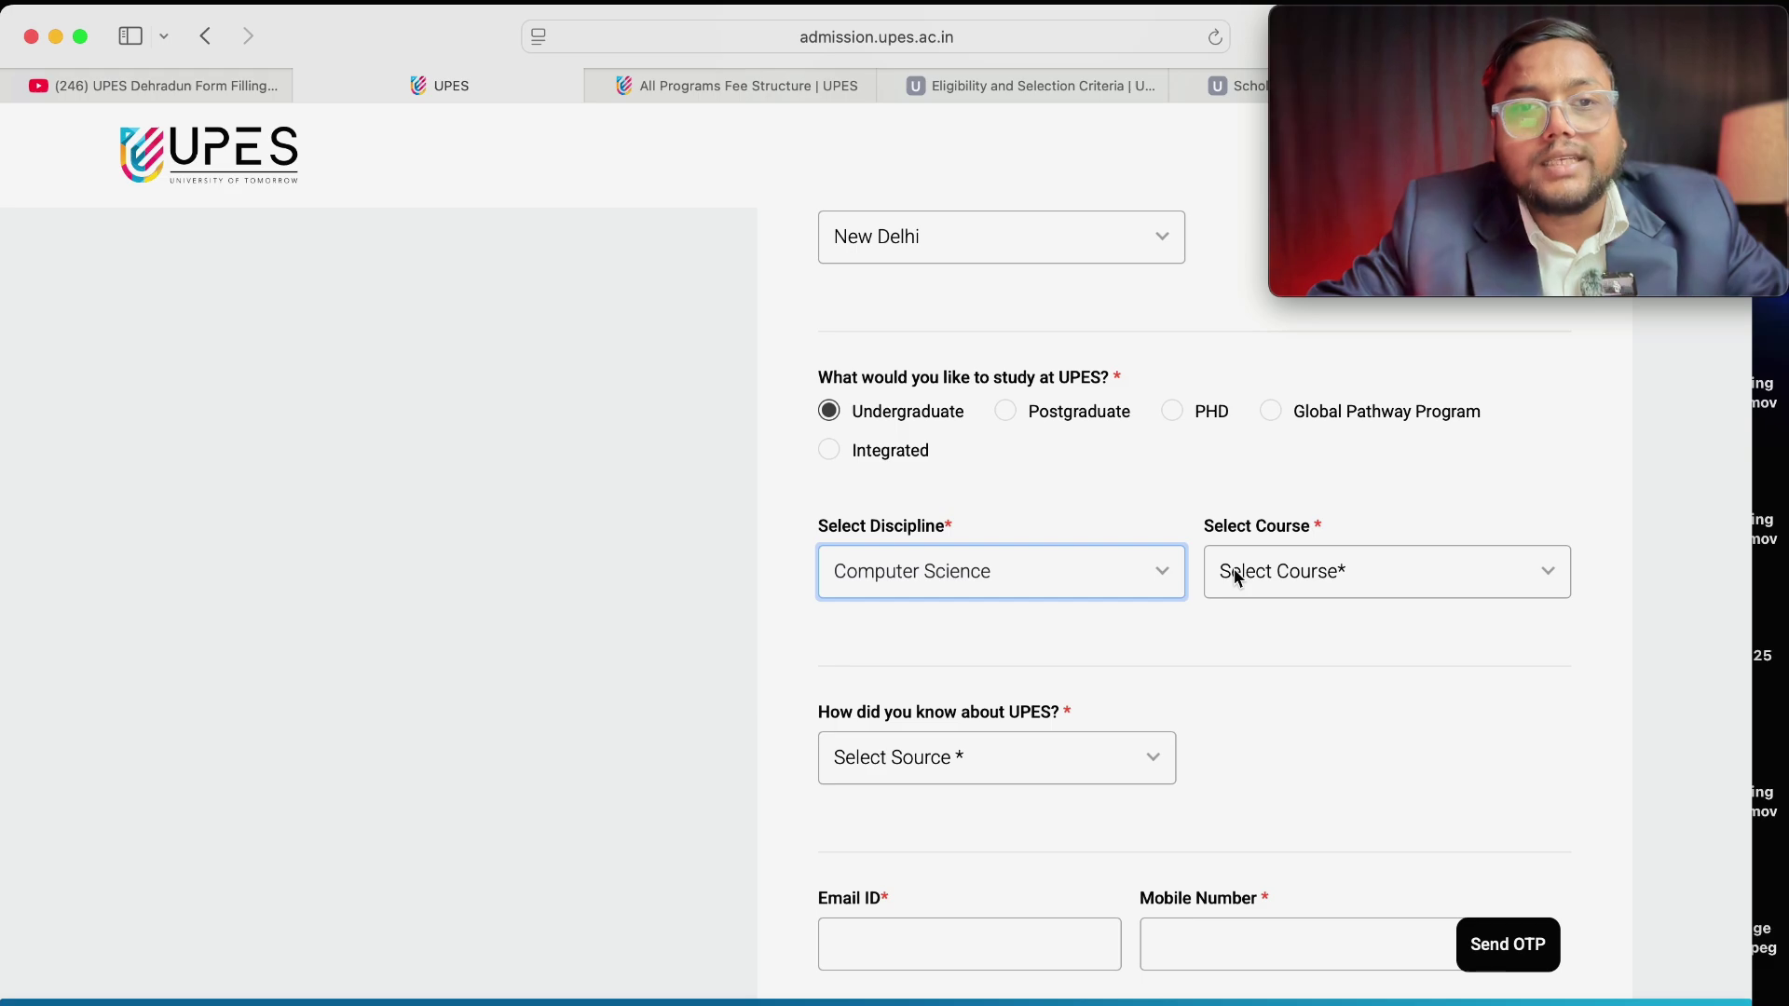
pyautogui.click(1297, 572)
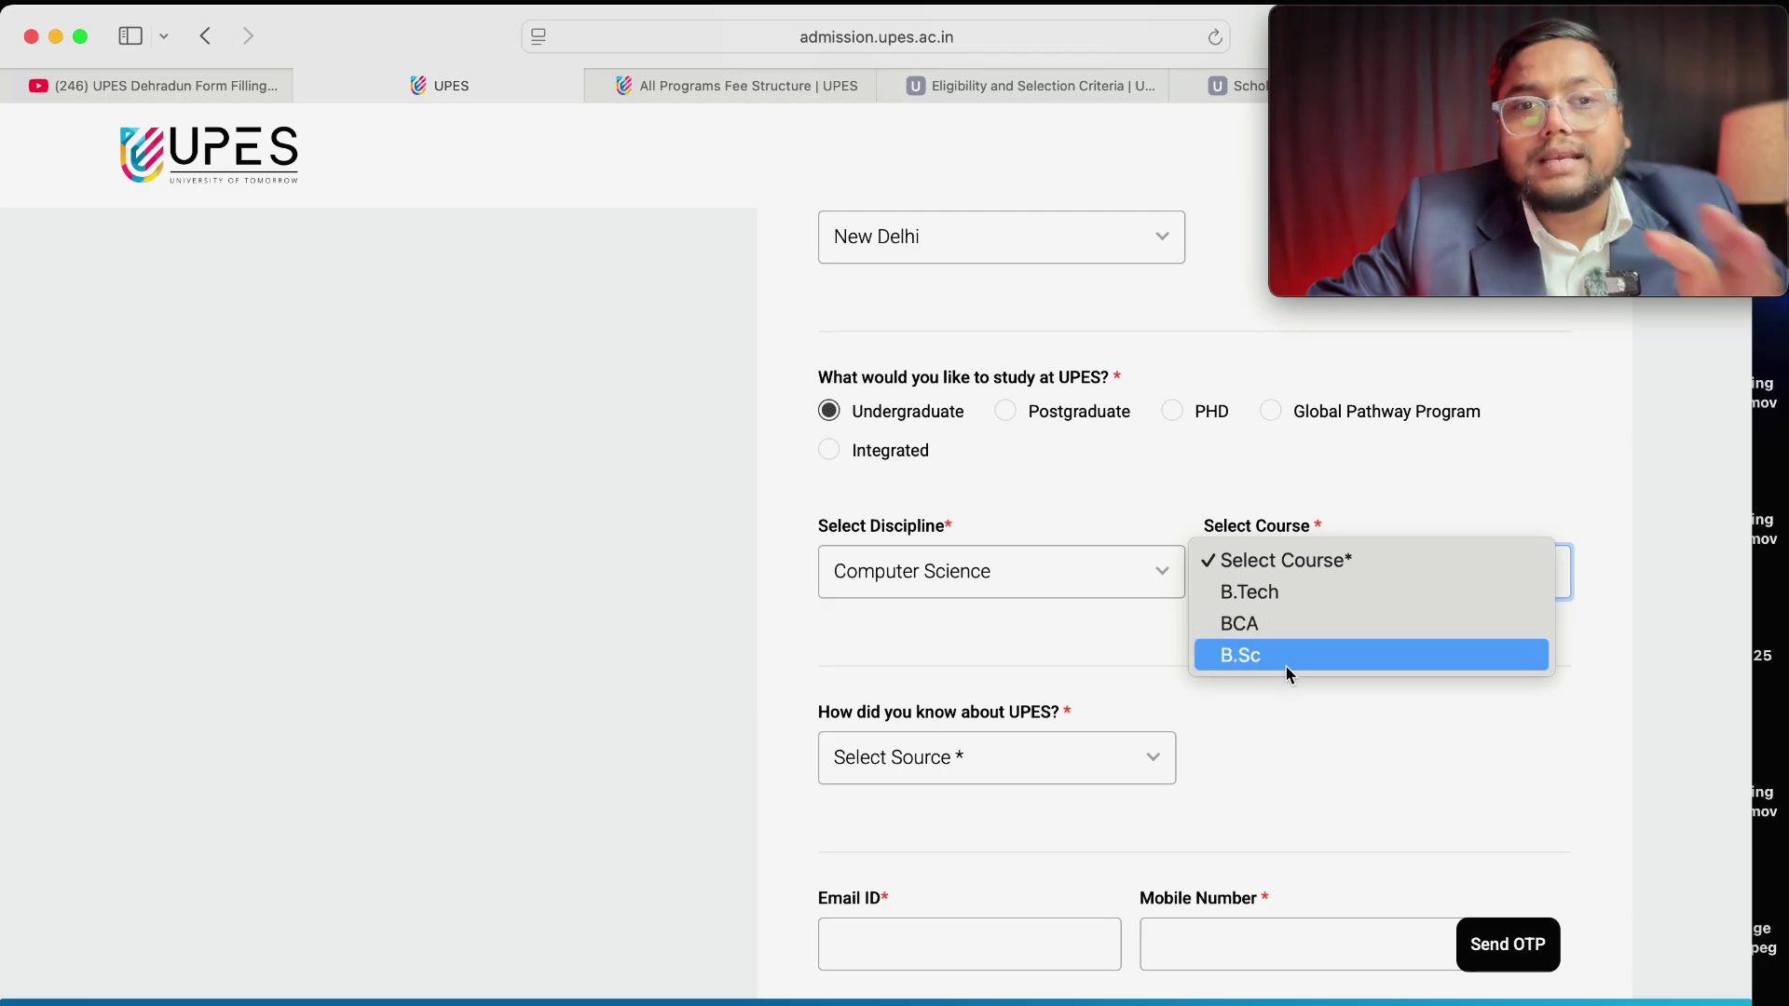
pyautogui.click(1320, 602)
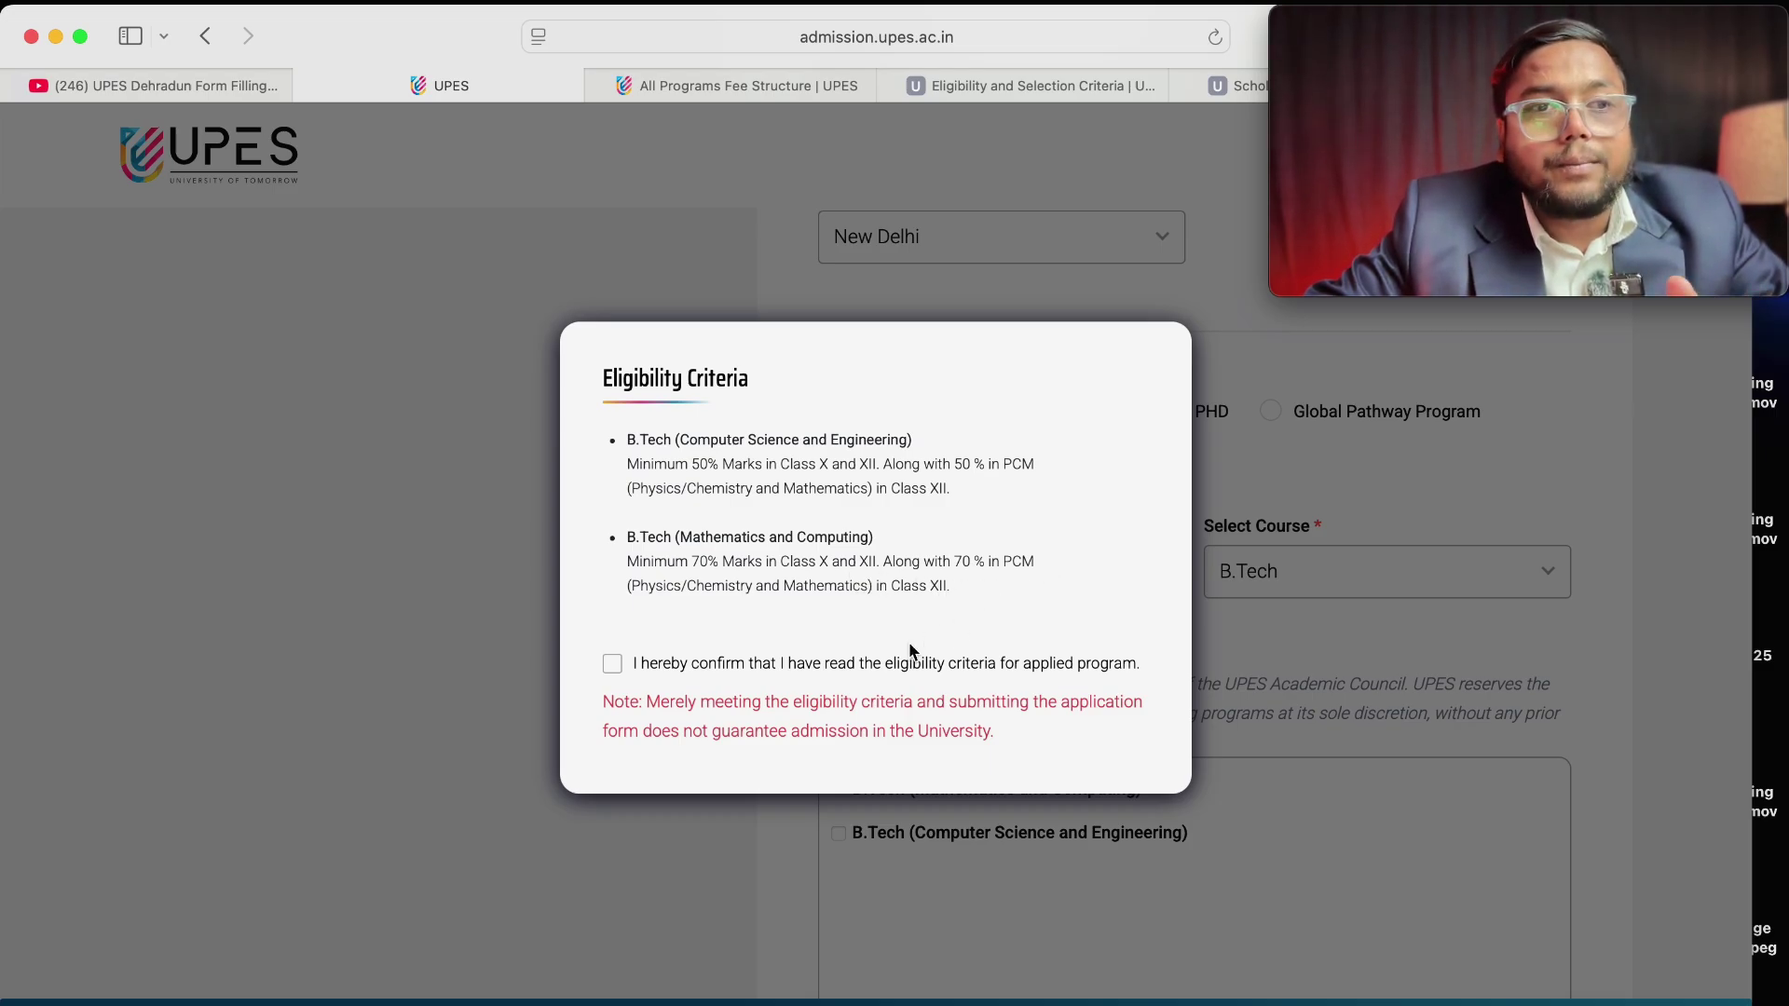
# Confirm eligibility and tick B.Tech Mathematics and Computing and B.Tech Computer Science and Engineering.
pyautogui.click(613, 661)
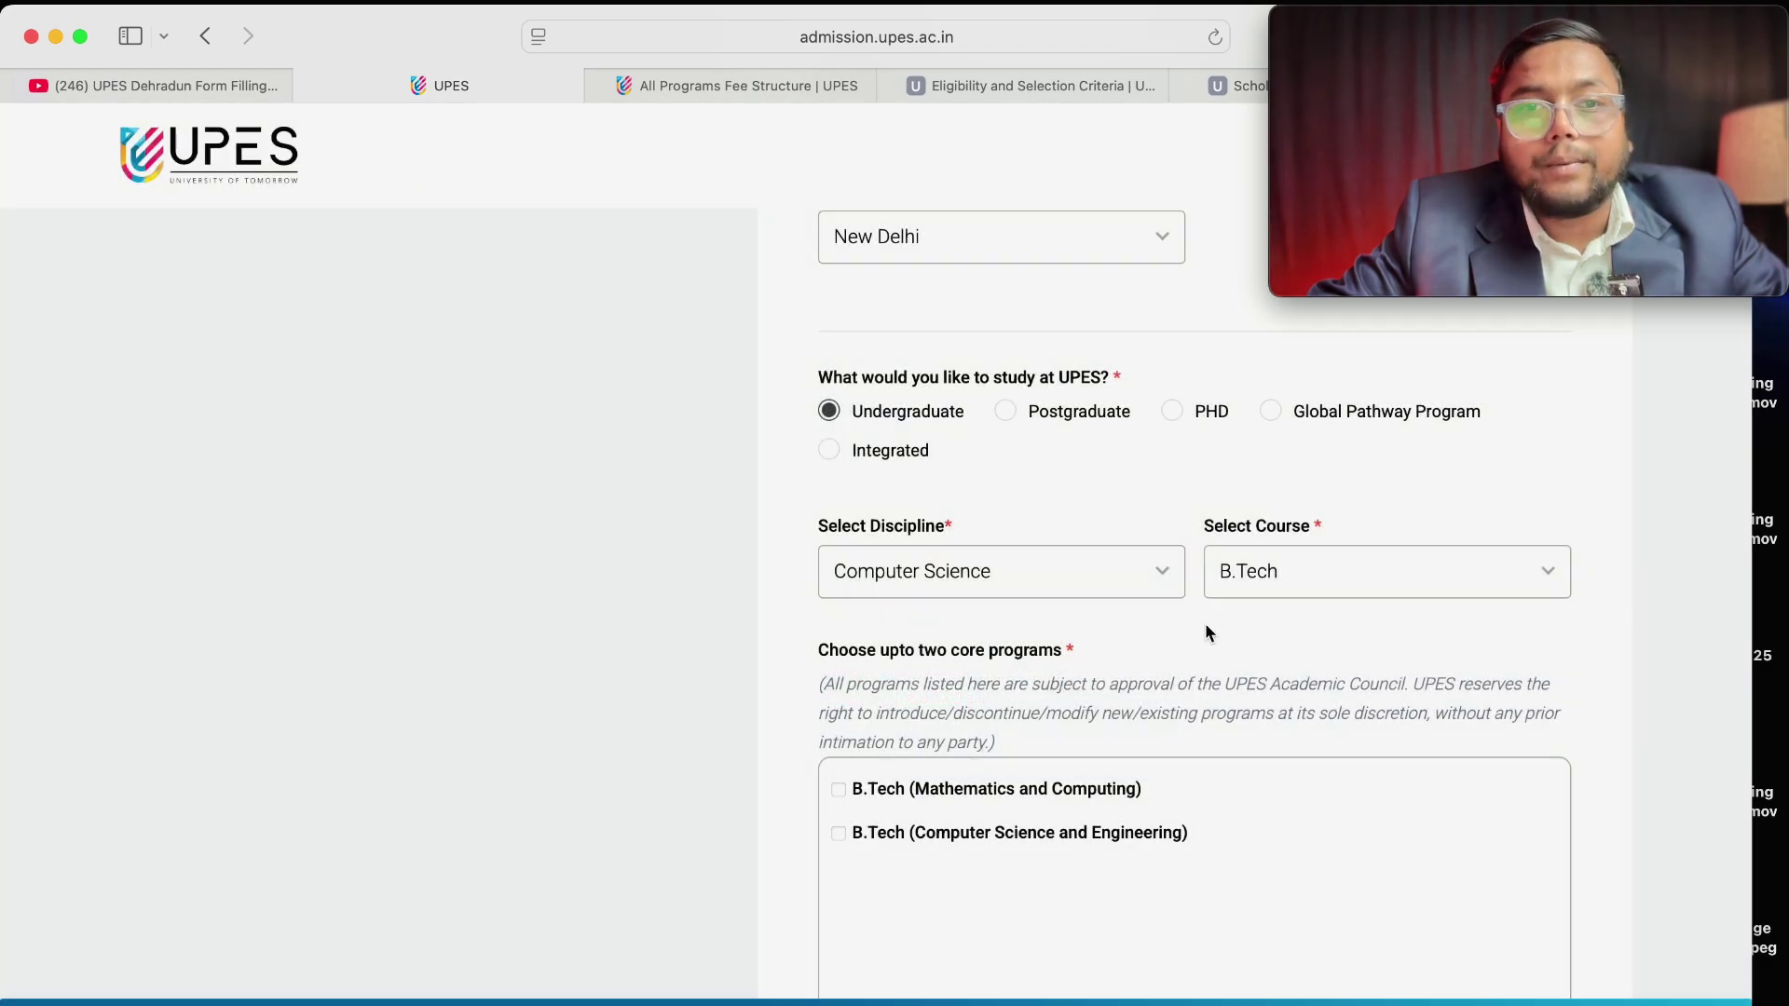
pyautogui.scroll(-3, 1215, 617)
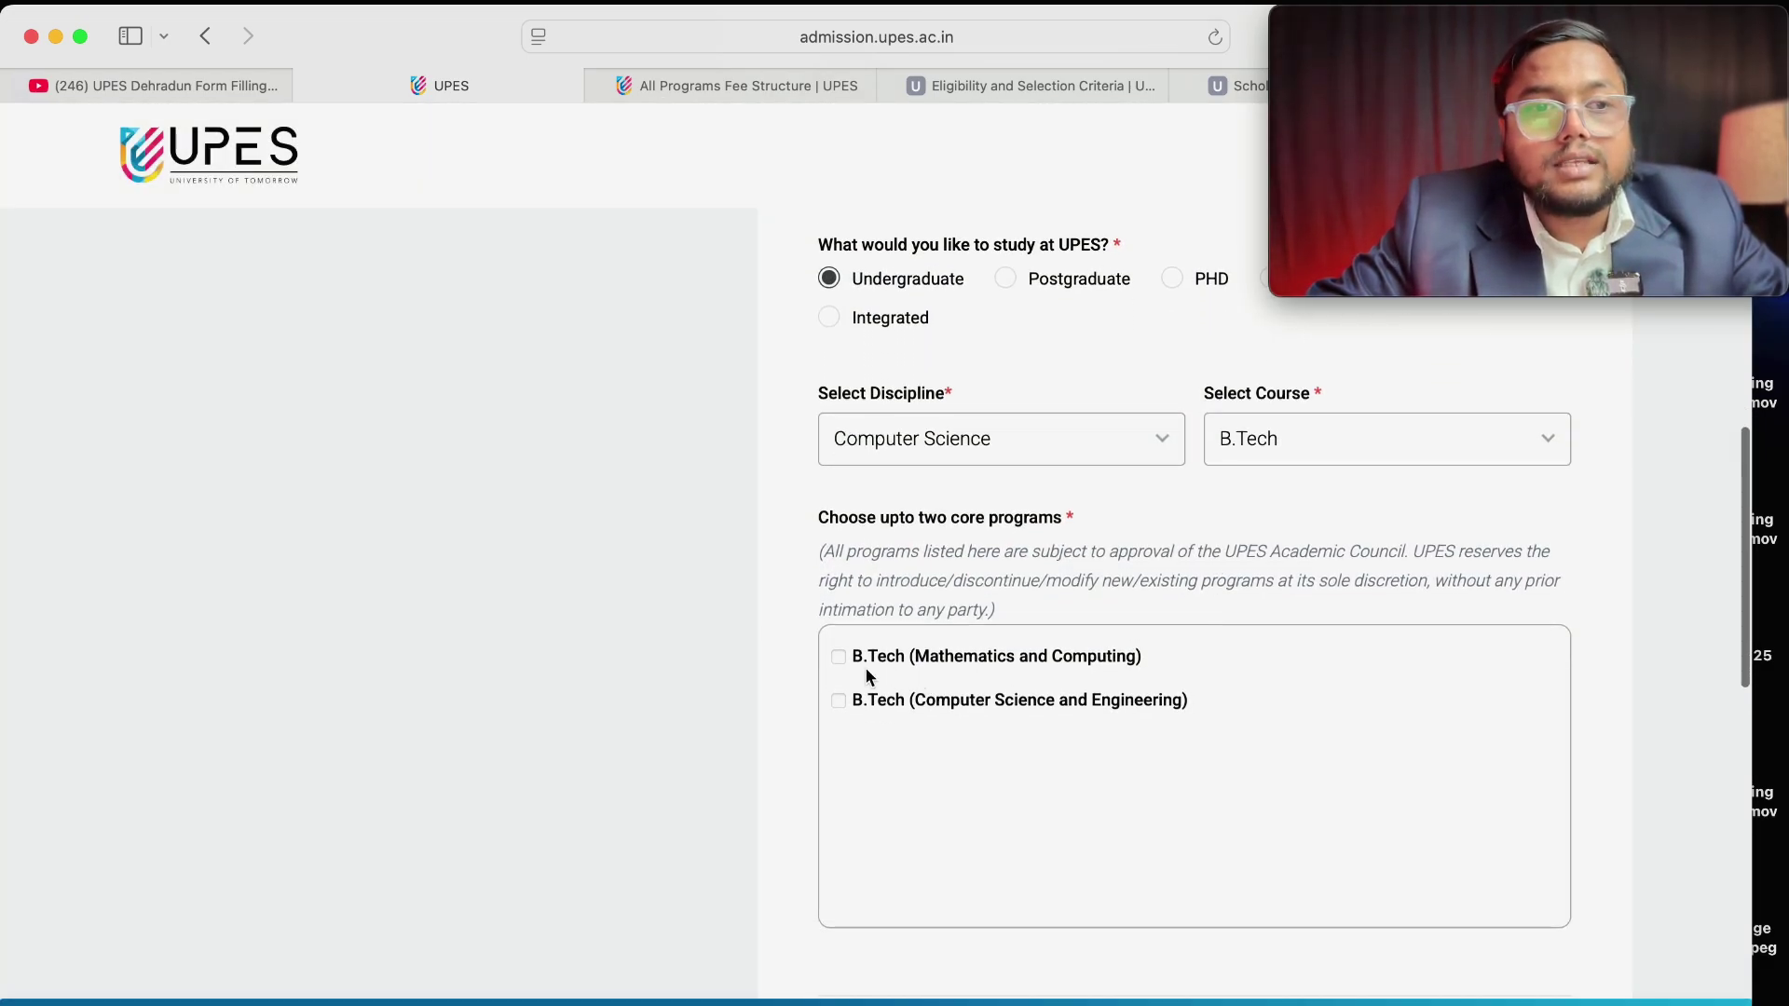
pyautogui.click(843, 658)
pyautogui.click(843, 700)
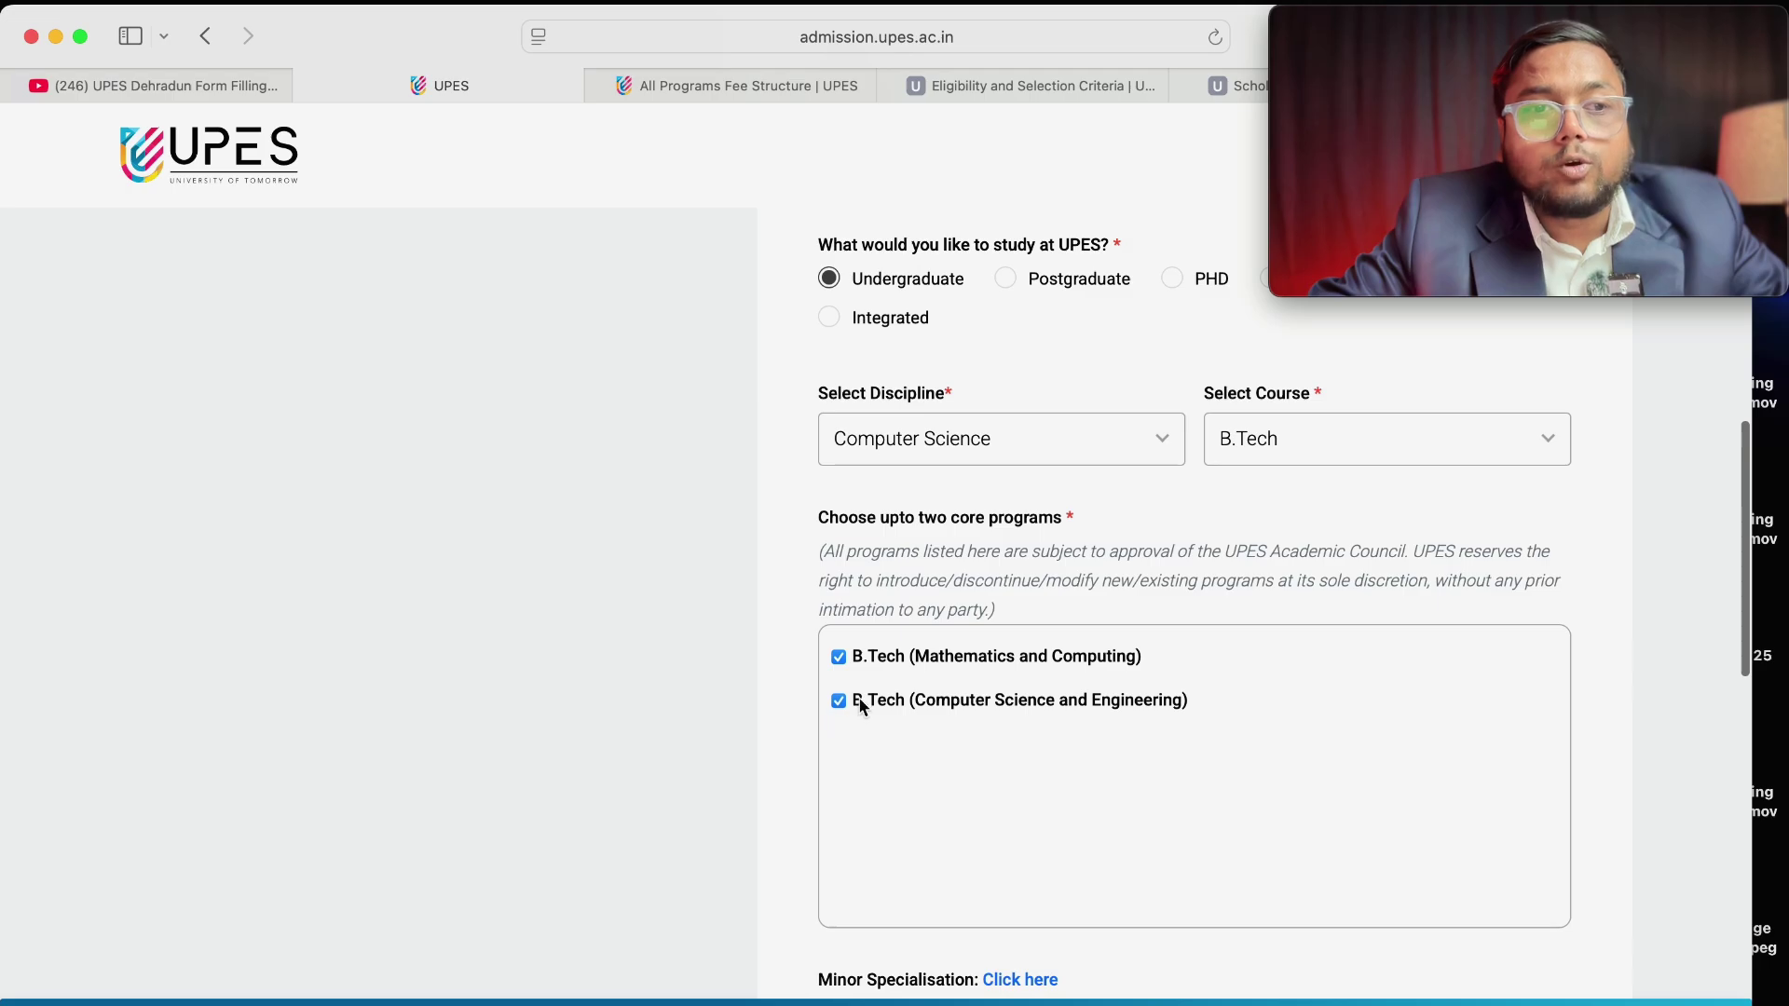
# Set the source to Education Consultant and enter the applicant's e-mail and mobile number.
pyautogui.scroll(-10, 1034, 801)
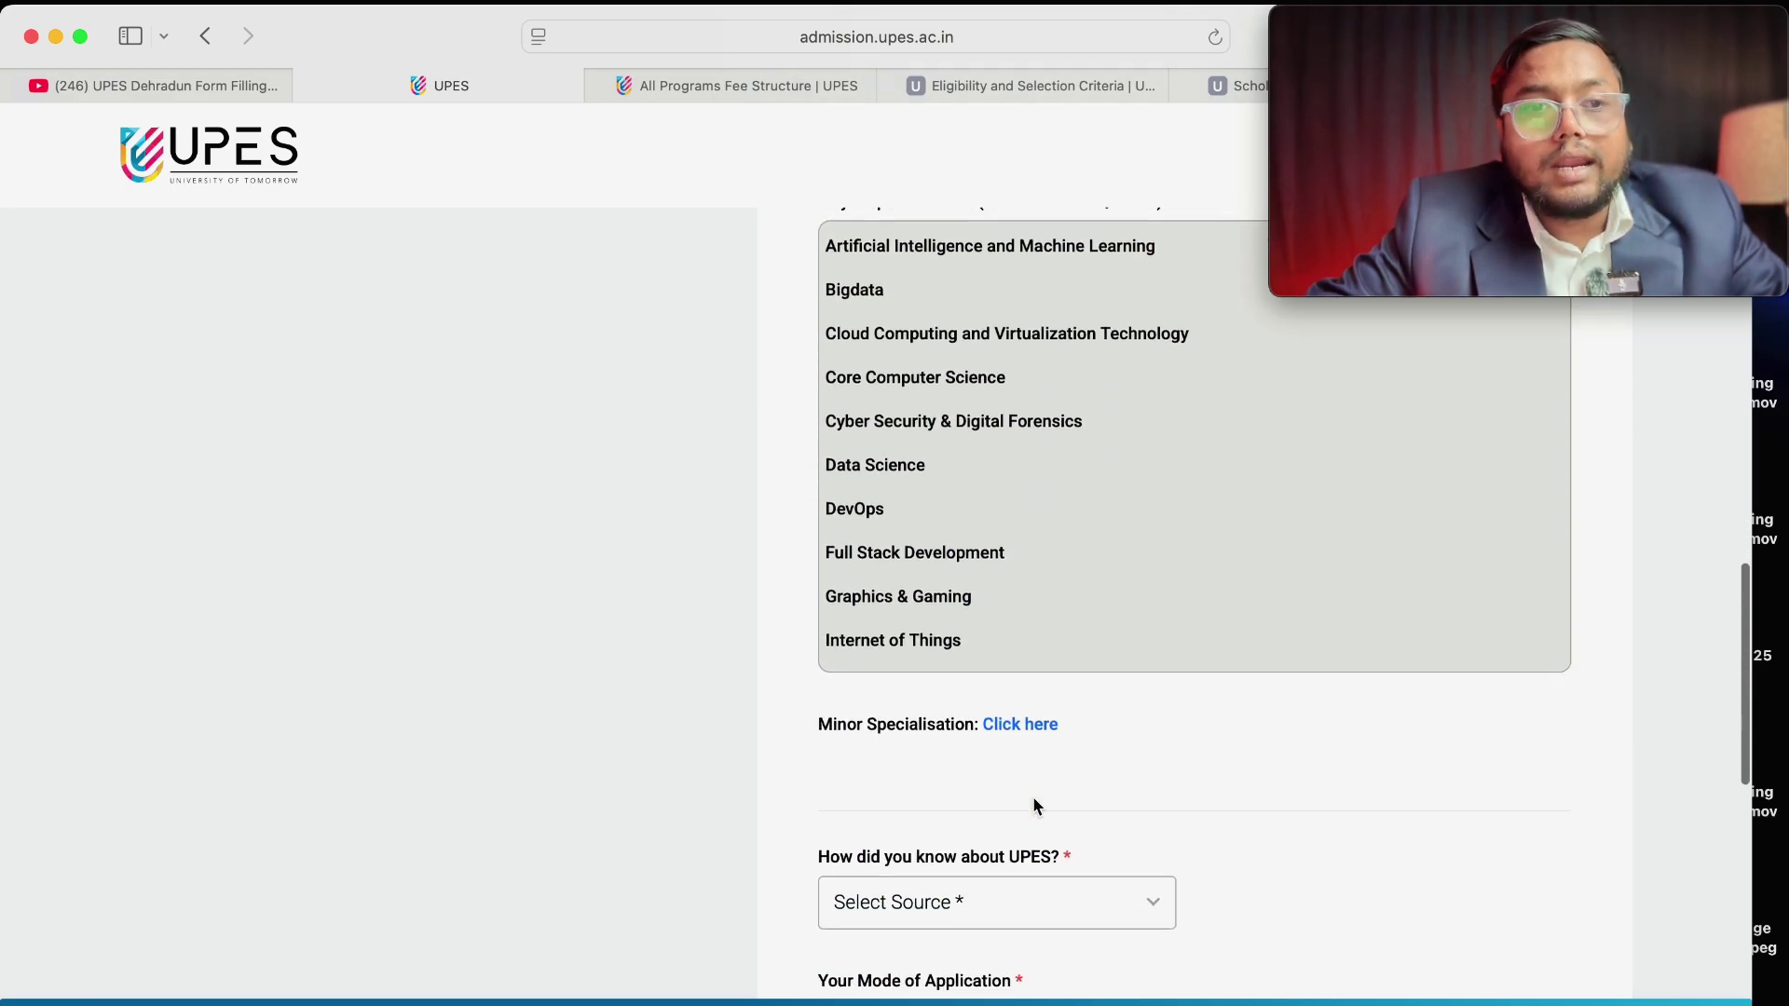
pyautogui.scroll(-3, 1037, 806)
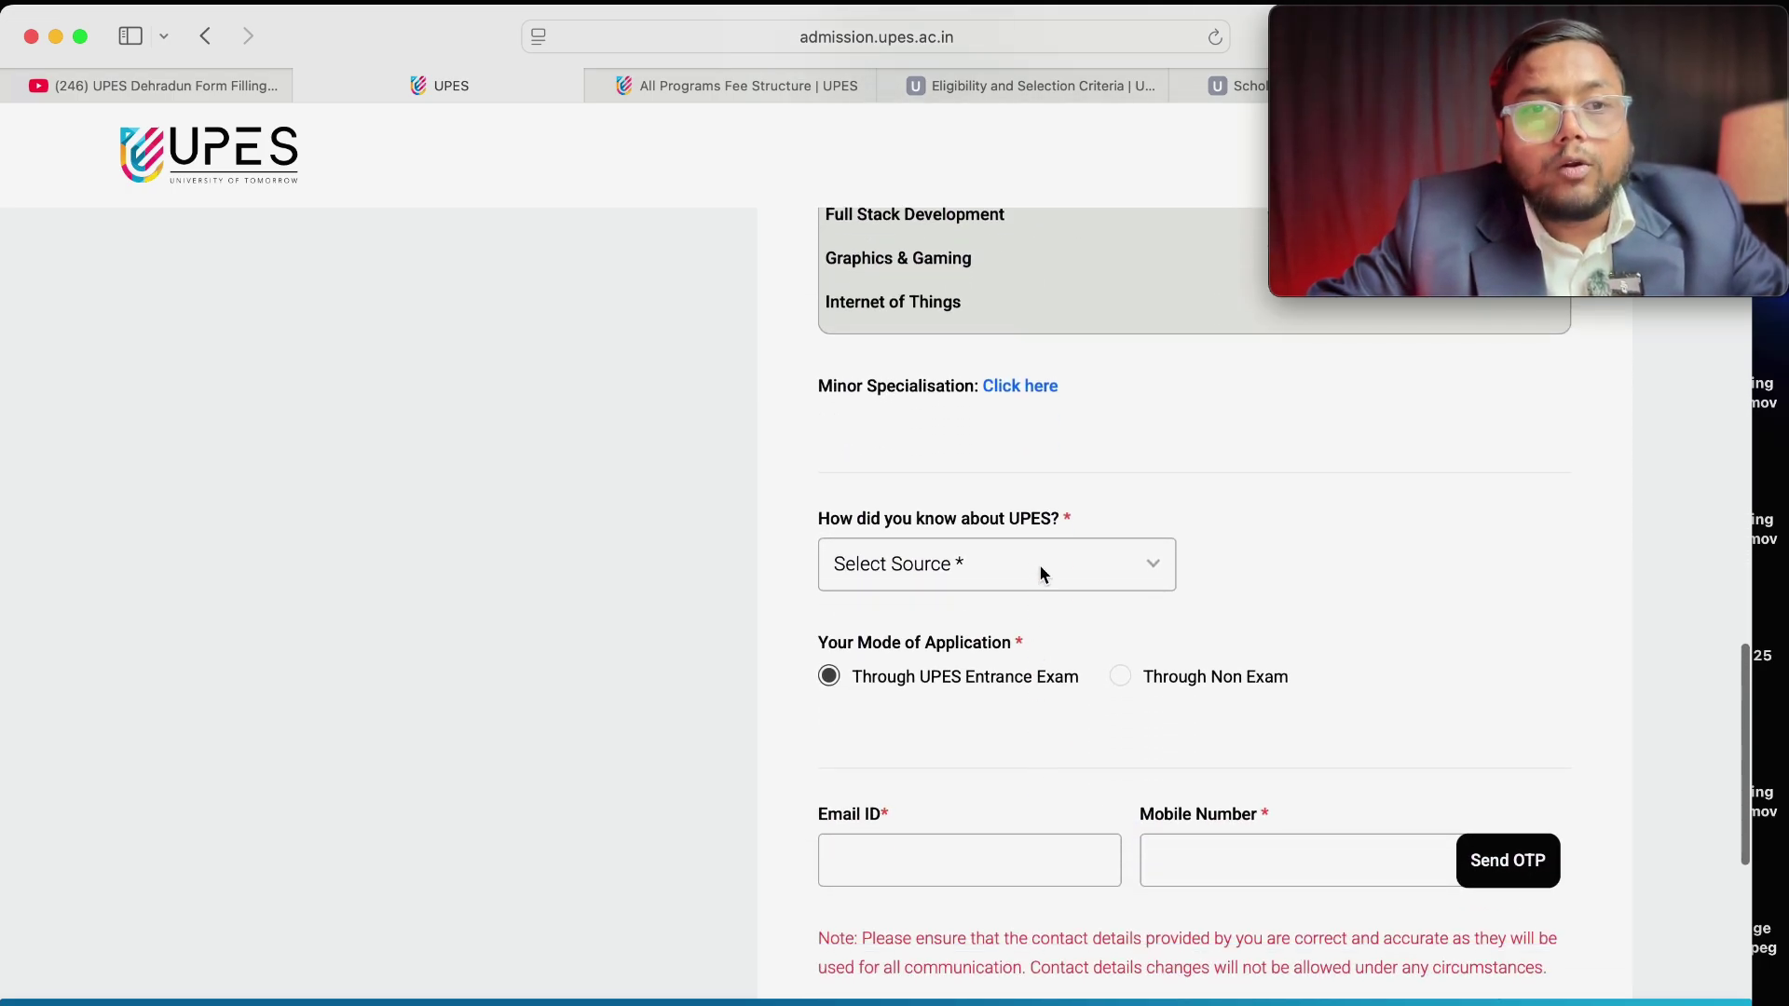
pyautogui.click(1044, 575)
pyautogui.scroll(-3, 1043, 575)
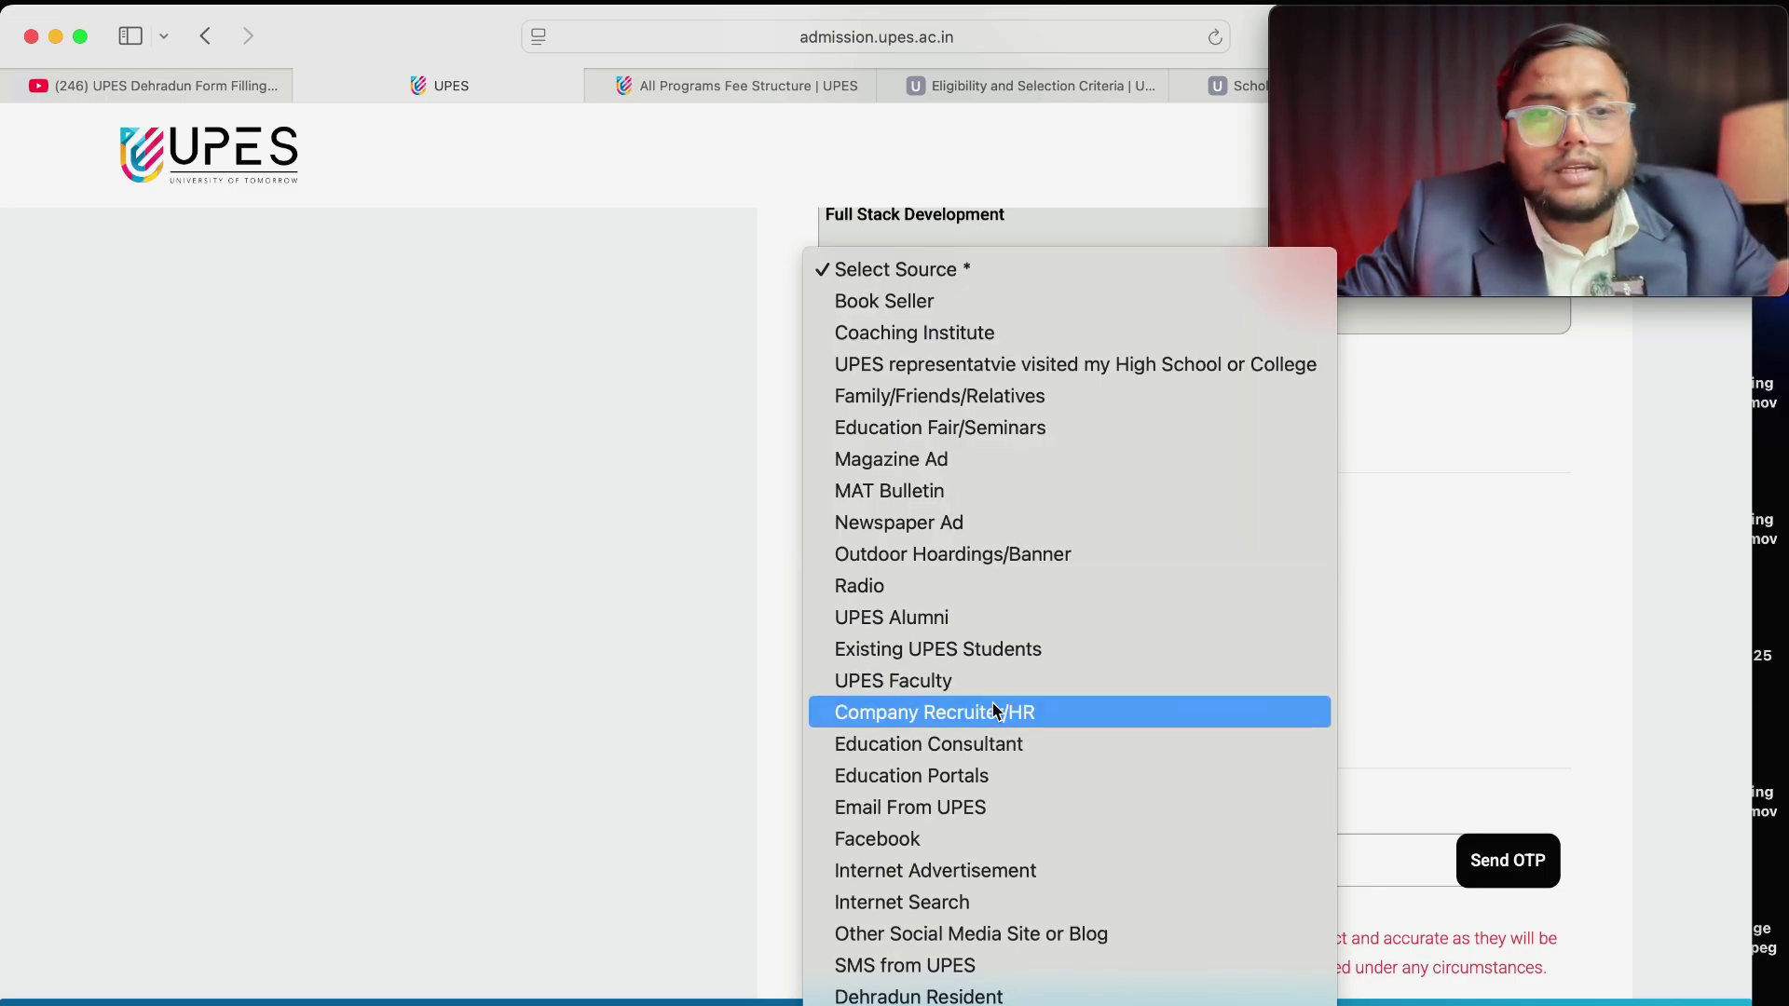
pyautogui.click(964, 753)
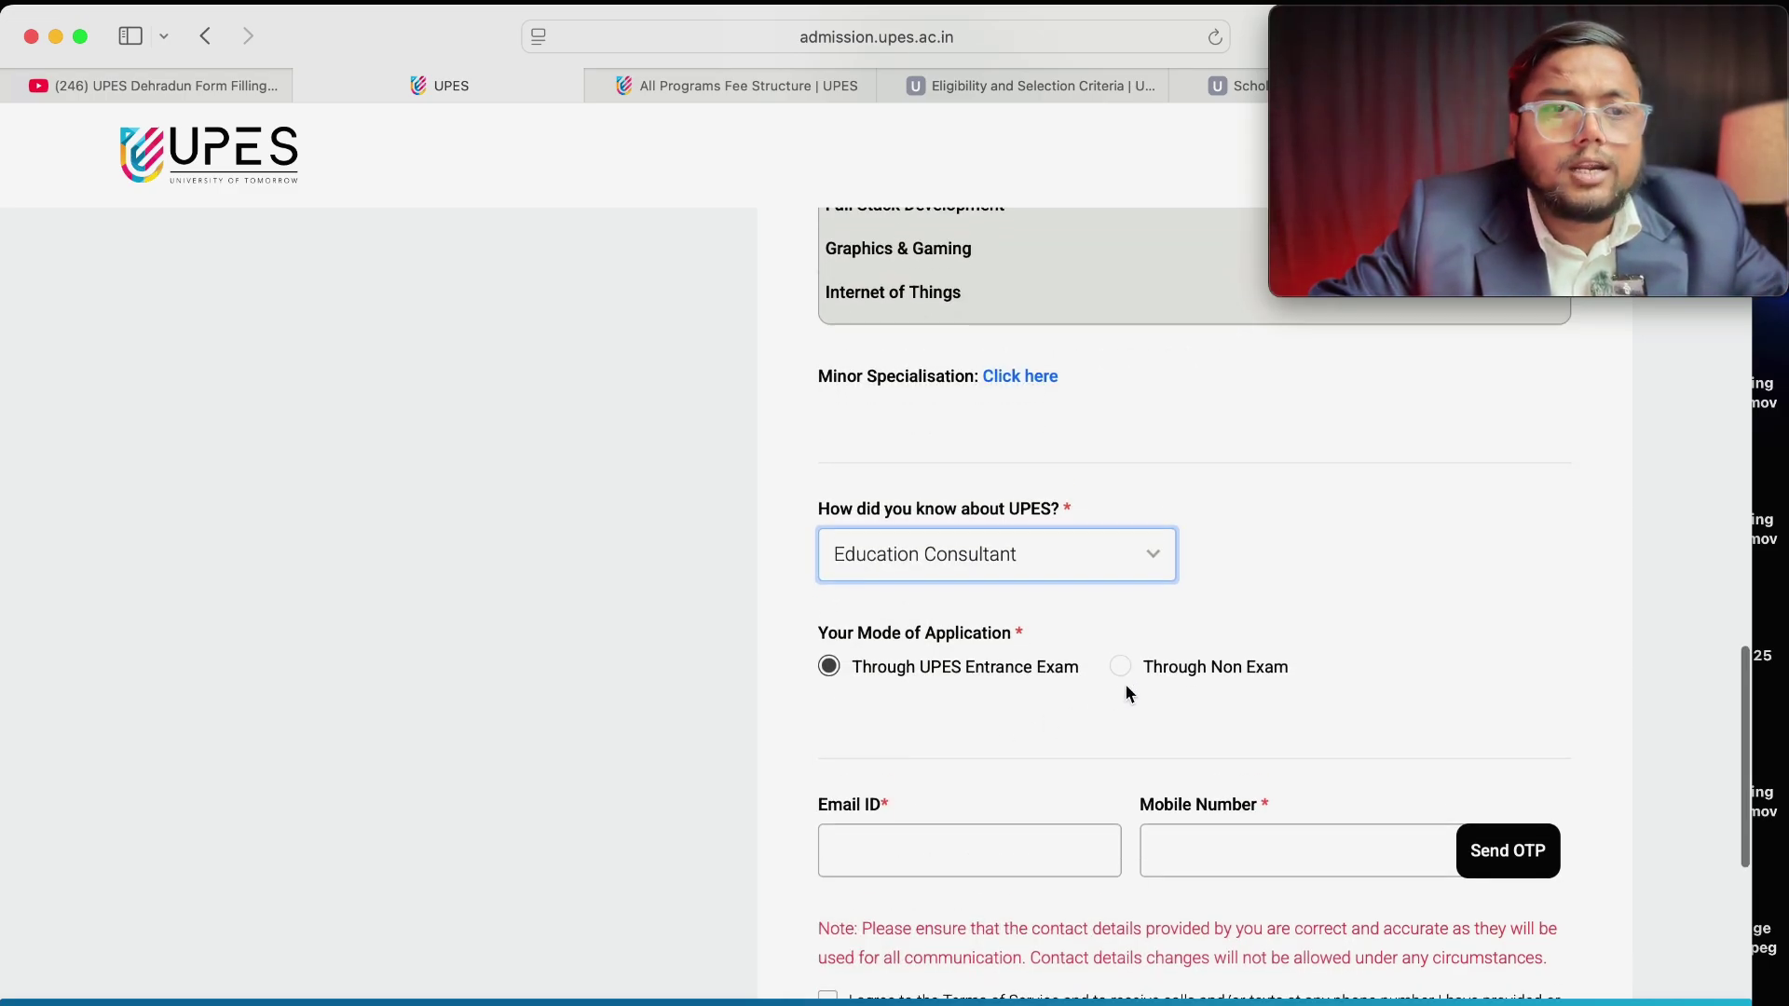
pyautogui.scroll(-3, 1126, 684)
pyautogui.click(986, 553)
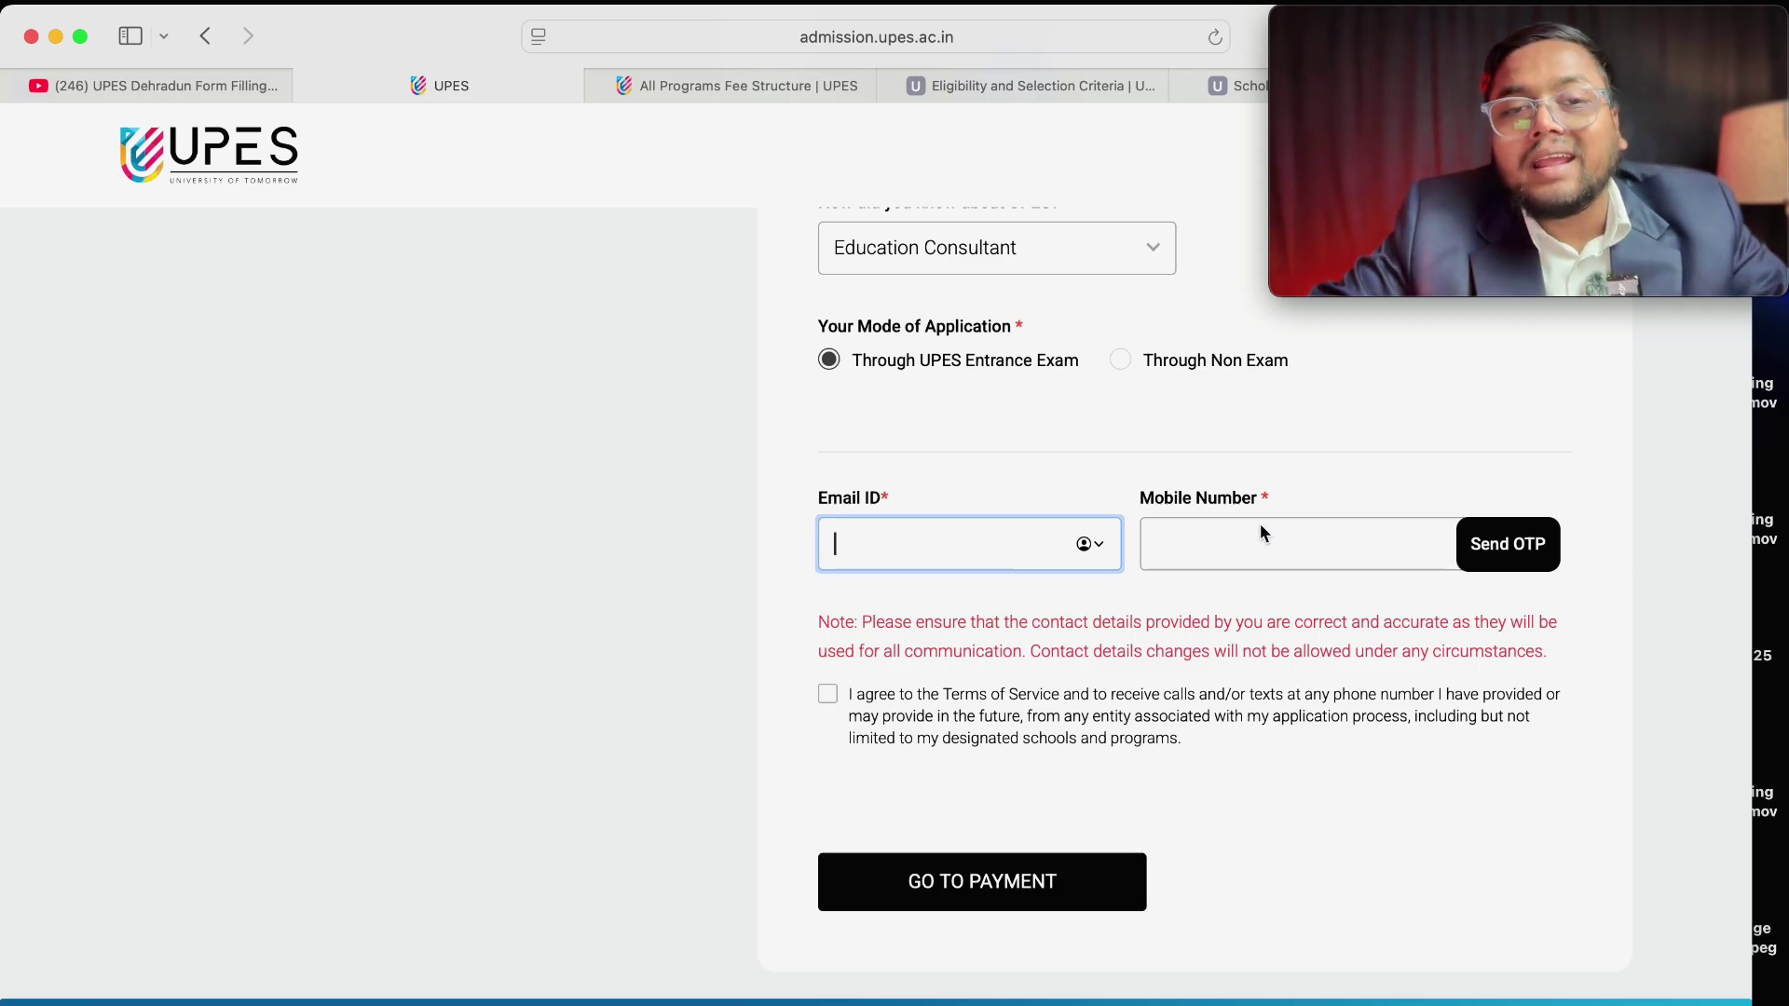
pyautogui.click(1221, 535)
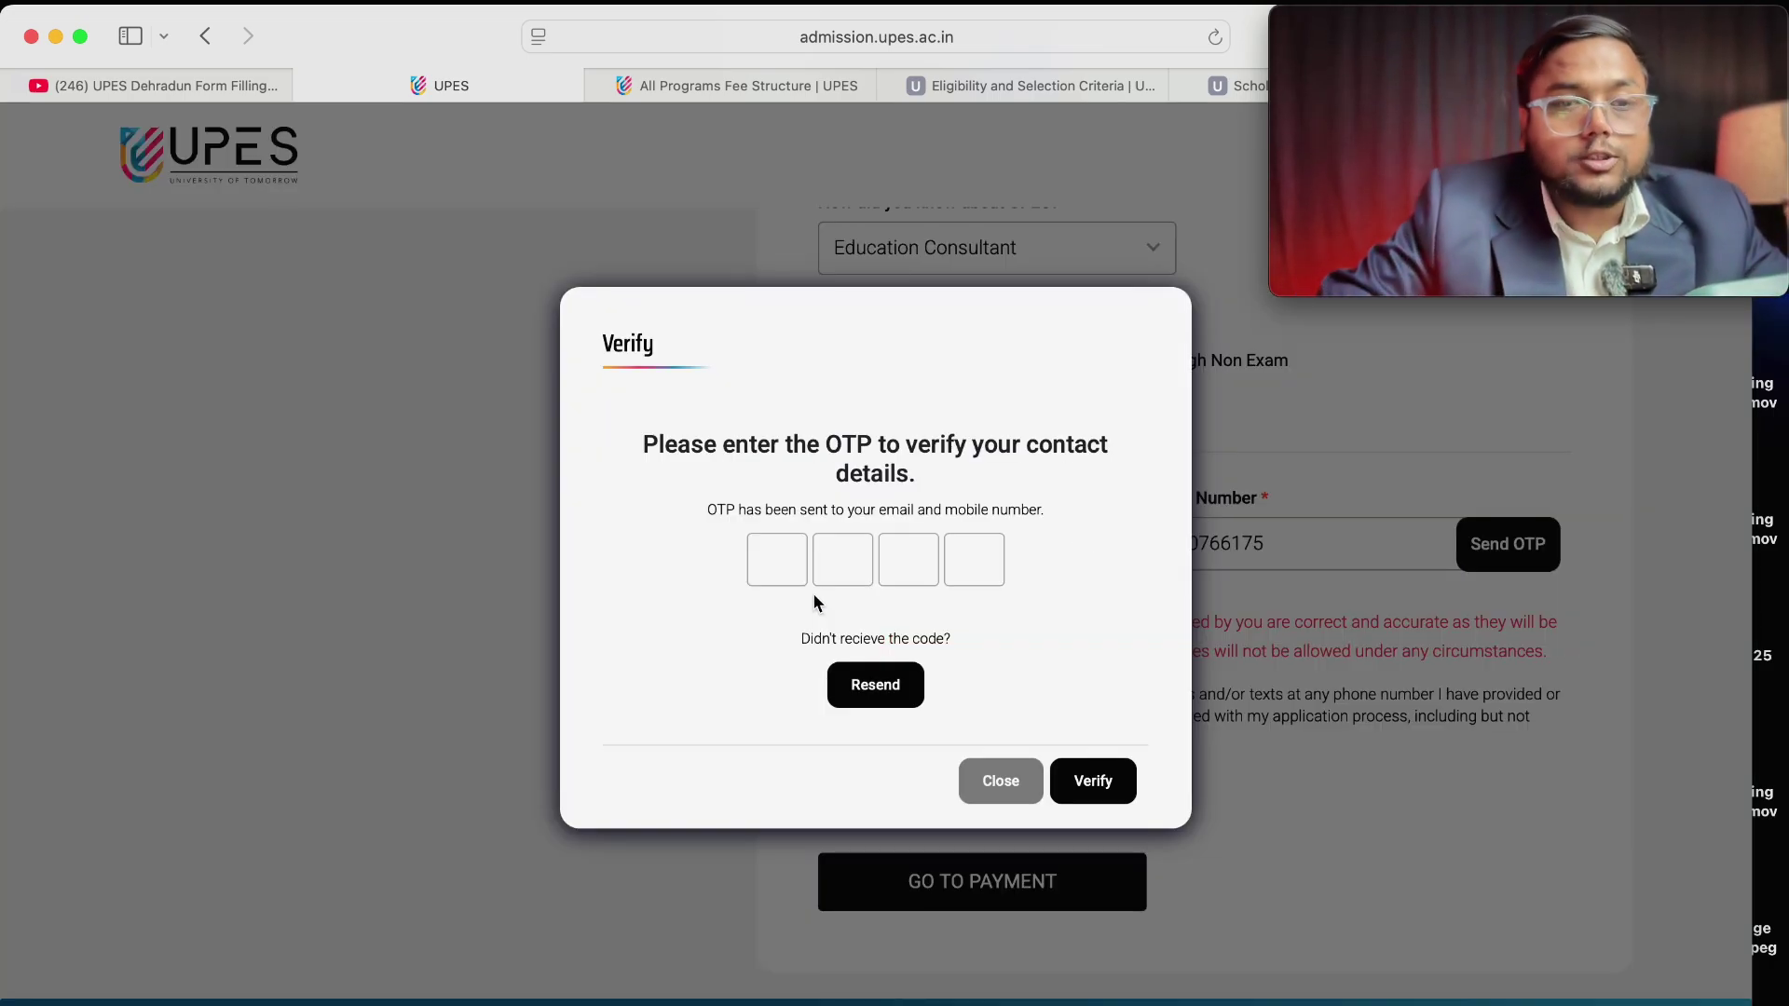
# Enter the received OTP, agree to the terms of service, and go to payment.
pyautogui.click(785, 552)
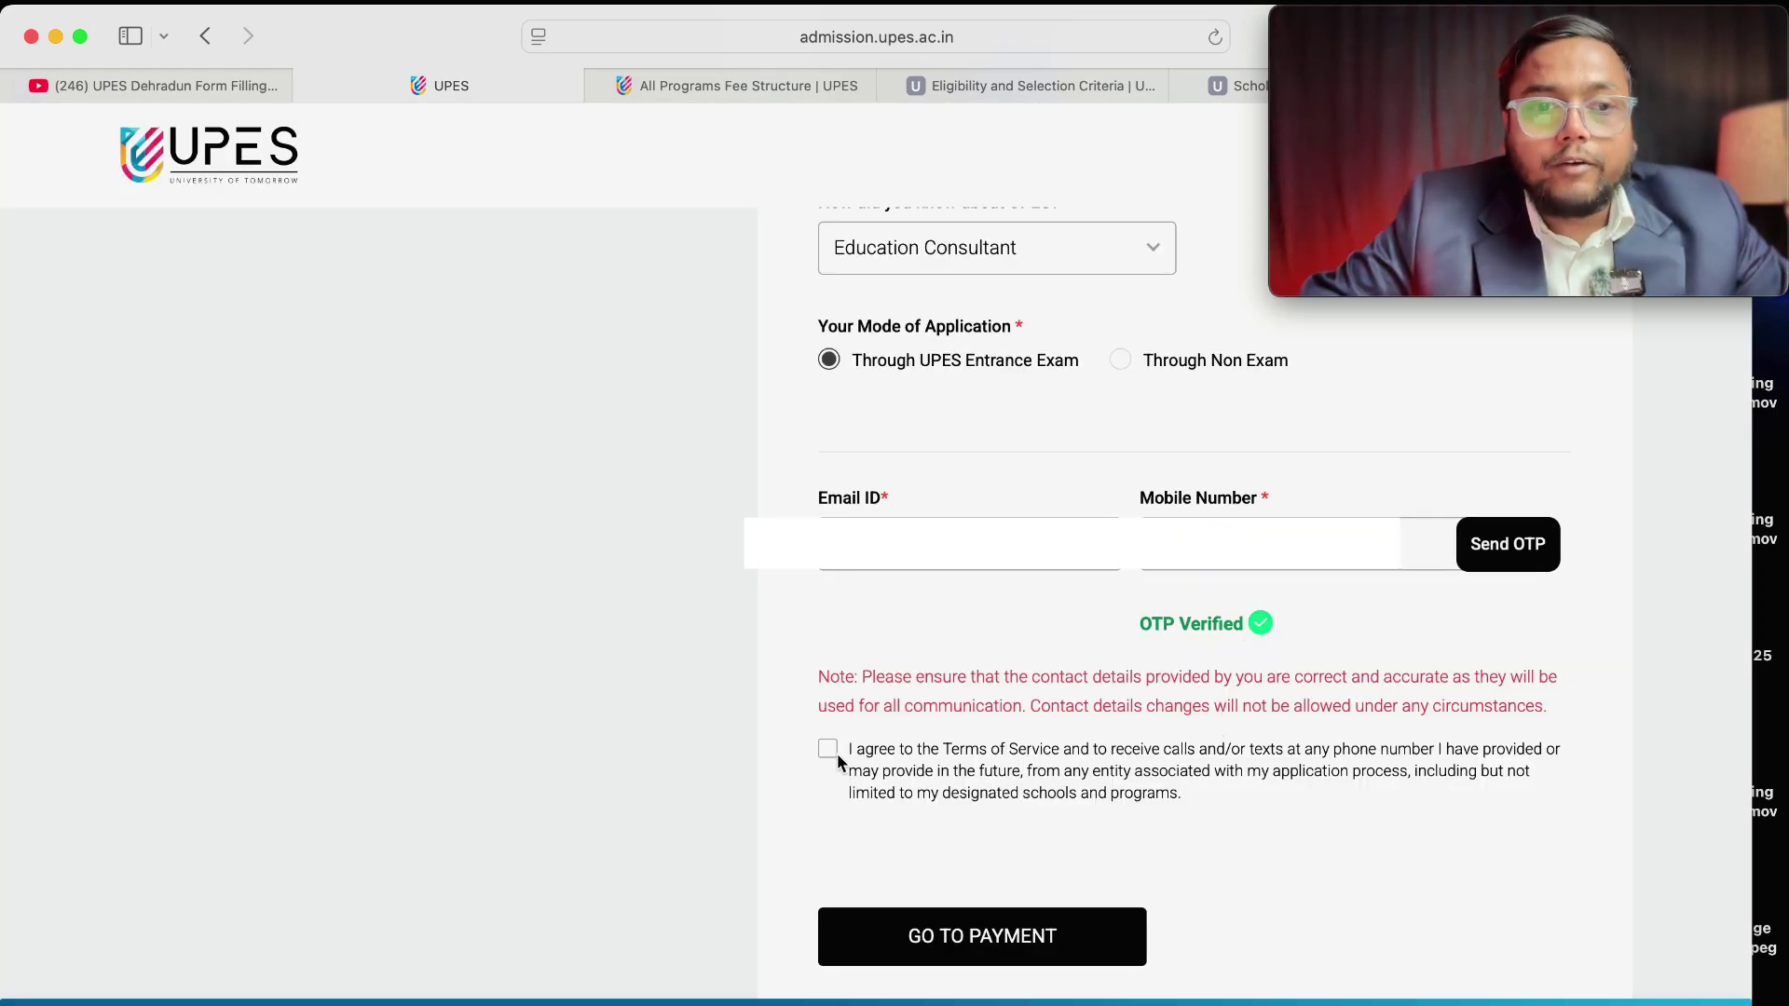
pyautogui.click(836, 751)
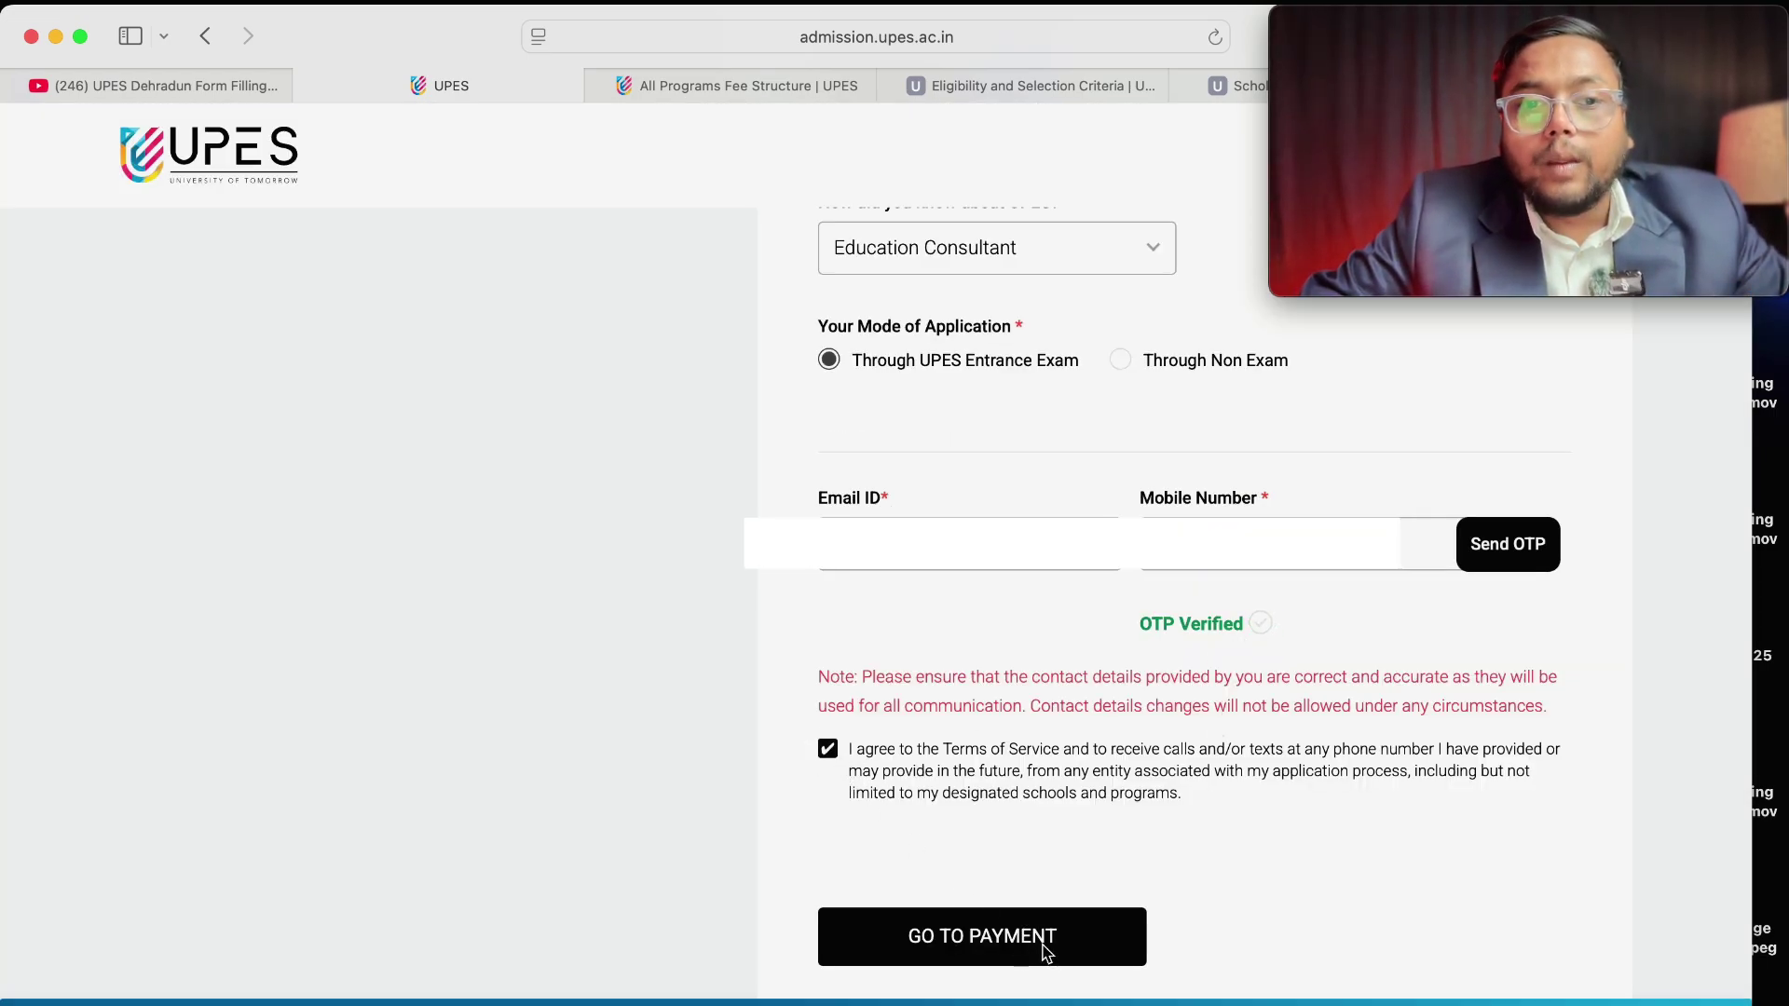
pyautogui.click(1045, 946)
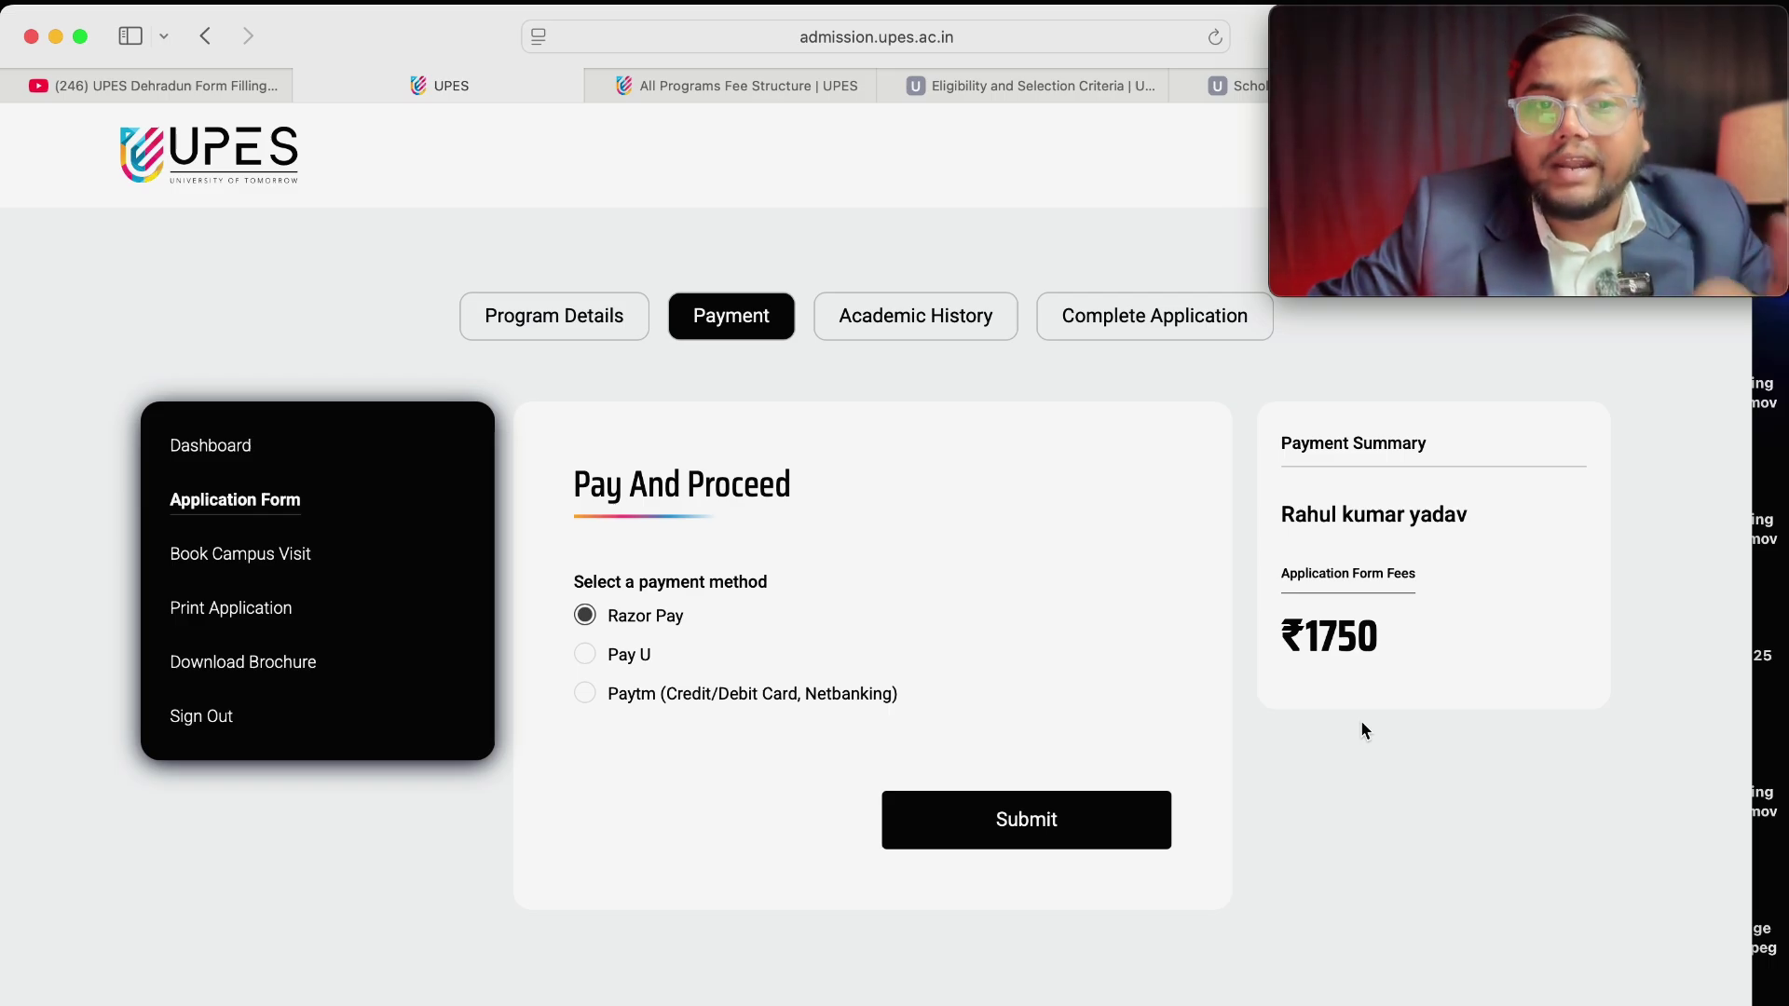
# Submit with Razor Pay, show the UPI QR code, and accept the ₹1,750 fee breakup.
pyautogui.click(999, 829)
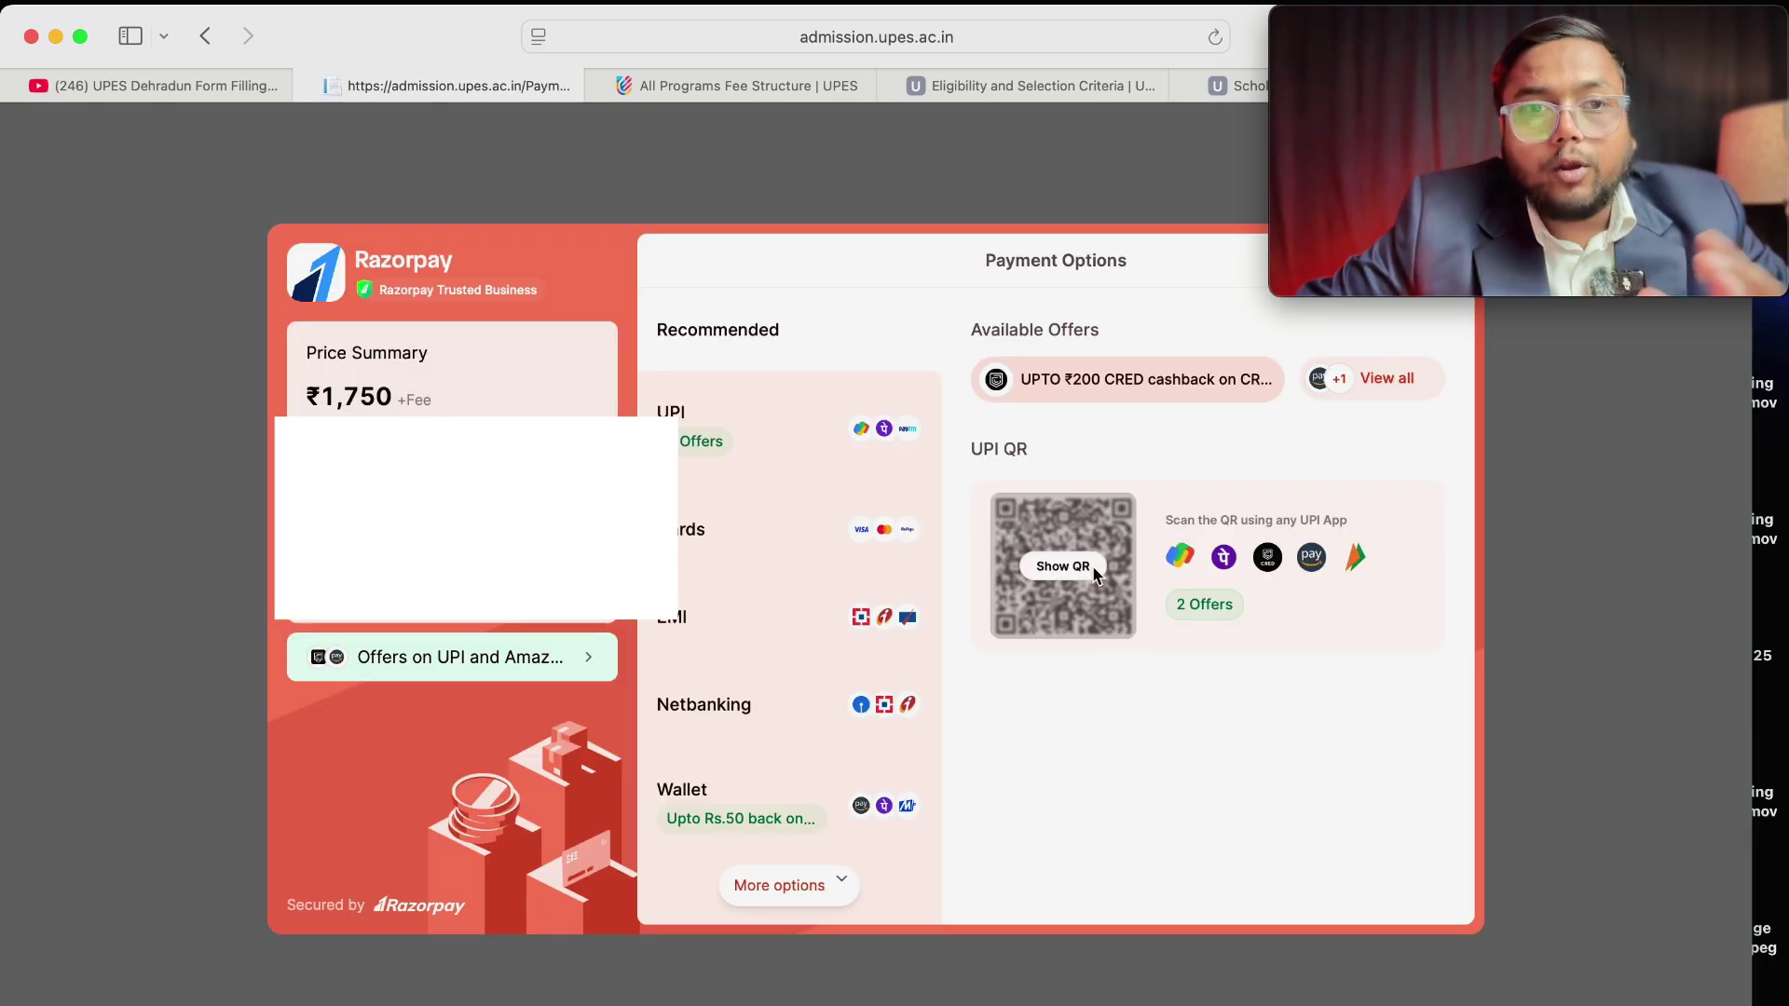
pyautogui.click(1090, 573)
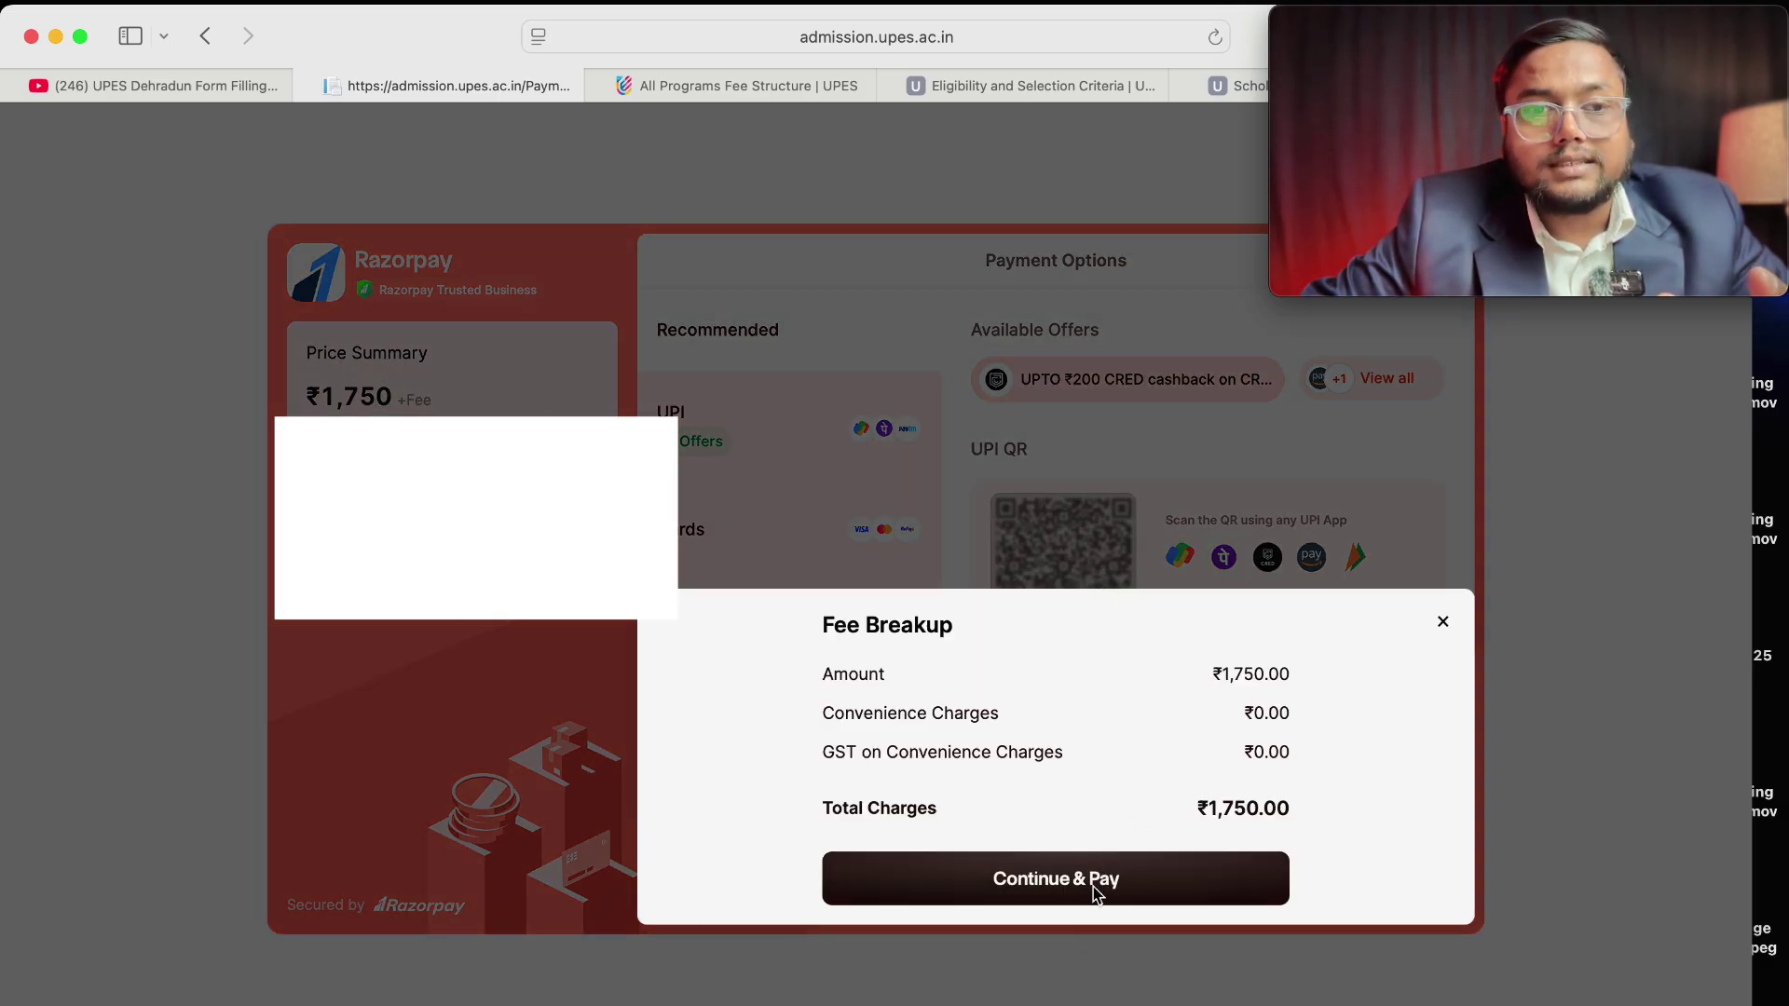
pyautogui.click(1096, 888)
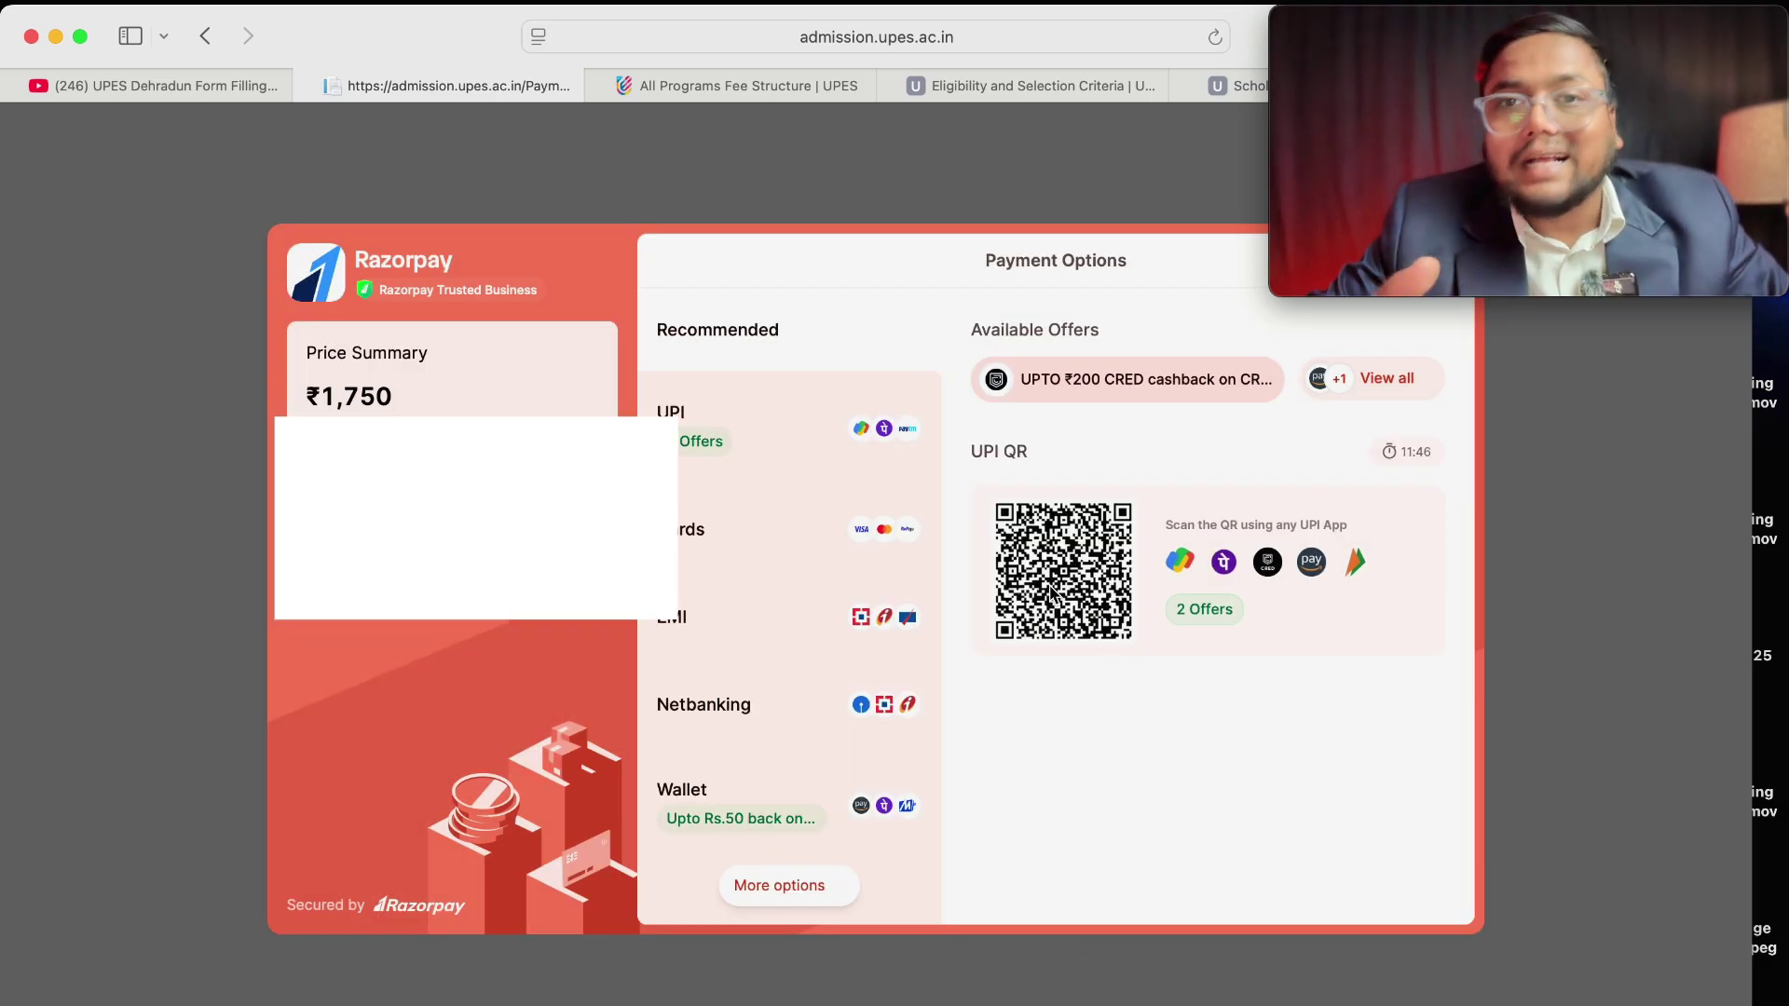